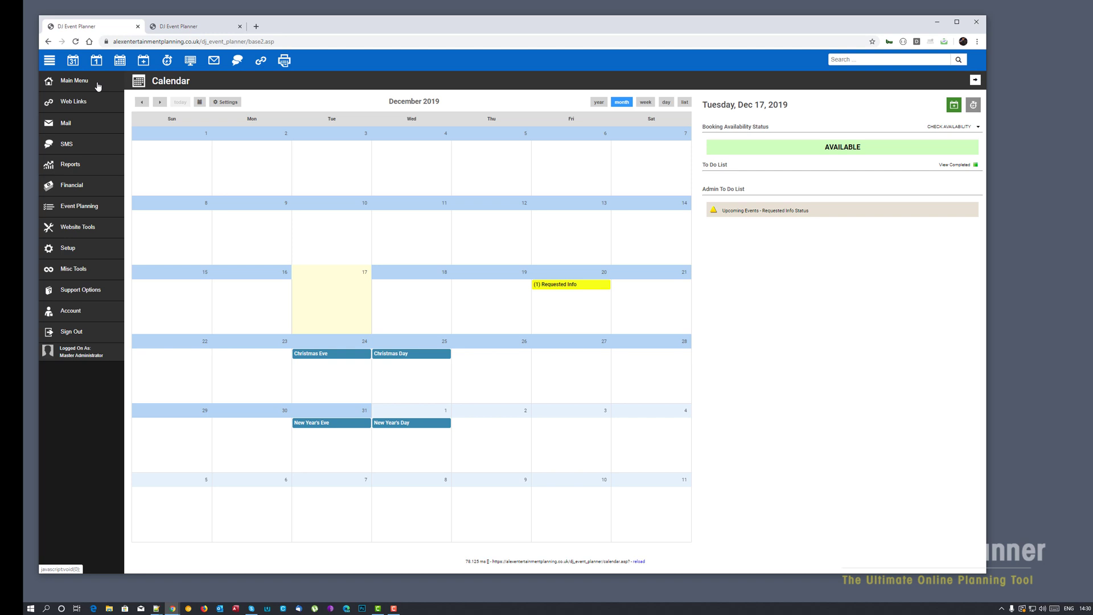
- Open Setup > SMS and look over the SMS provider settings
{"action": "left_click", "coordinate": [71, 248]}
{"action": "left_click", "coordinate": [49, 321]}
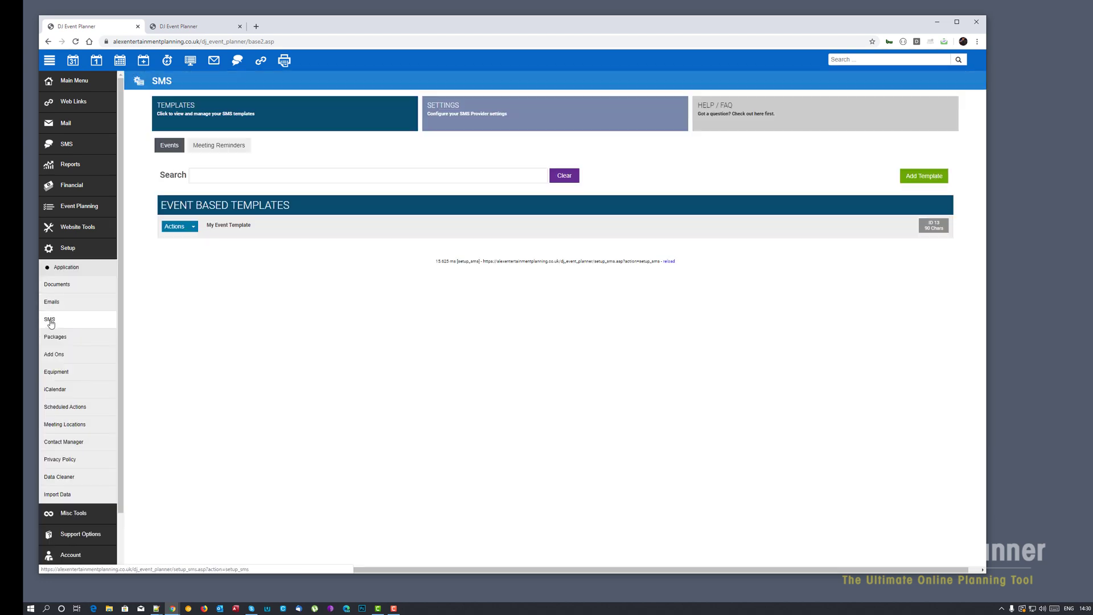
{"action": "left_click", "coordinate": [510, 120]}
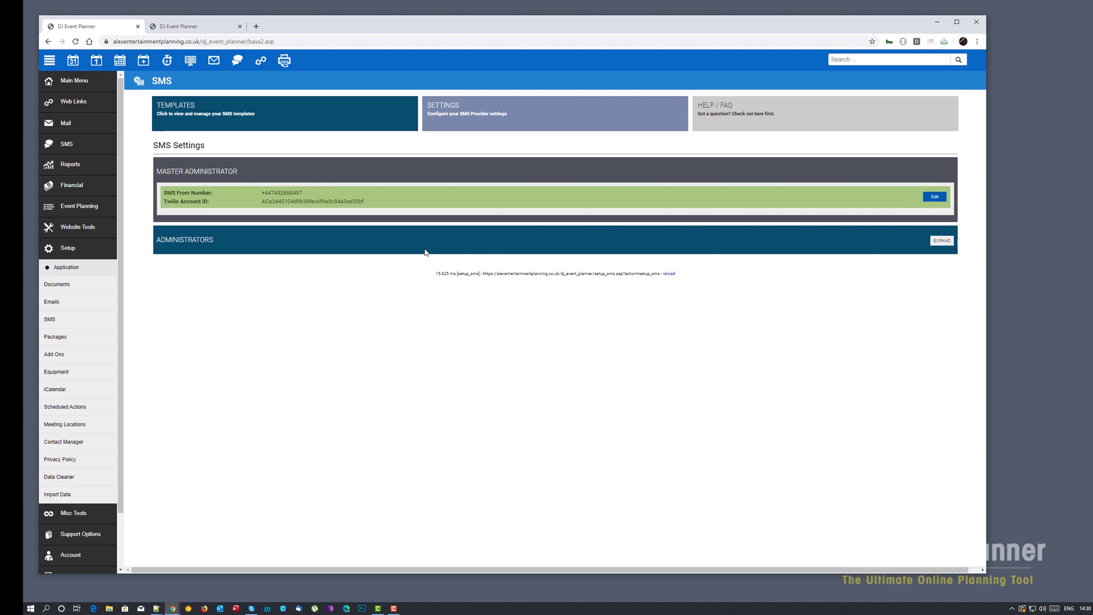
- Review the Meeting Reminders templates, then return to the event-based template list showing My Event Template
{"action": "left_click", "coordinate": [220, 117]}
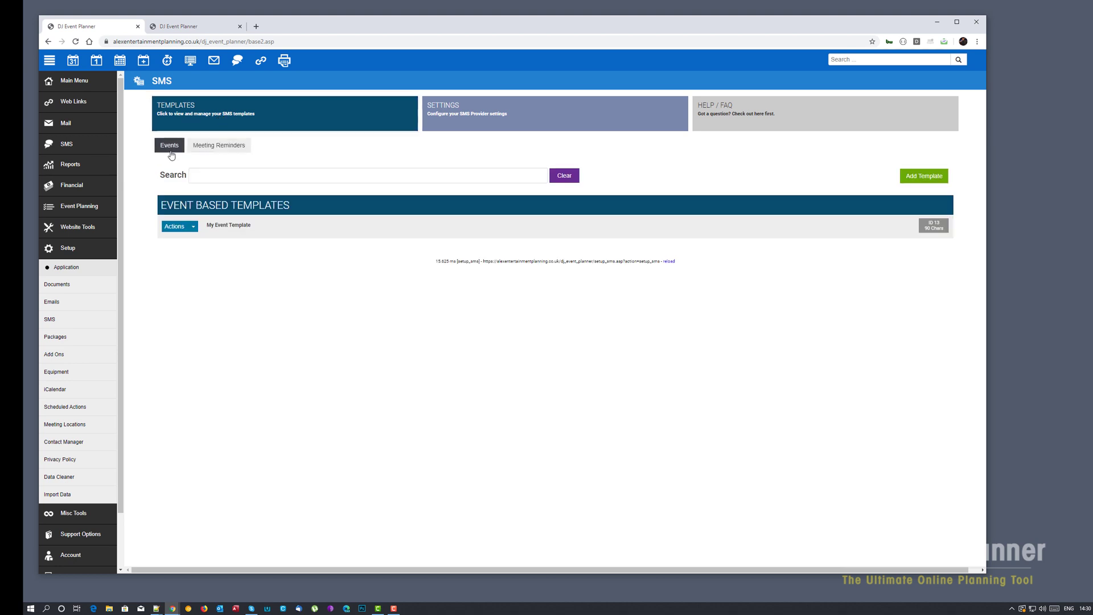
{"action": "left_click", "coordinate": [225, 147]}
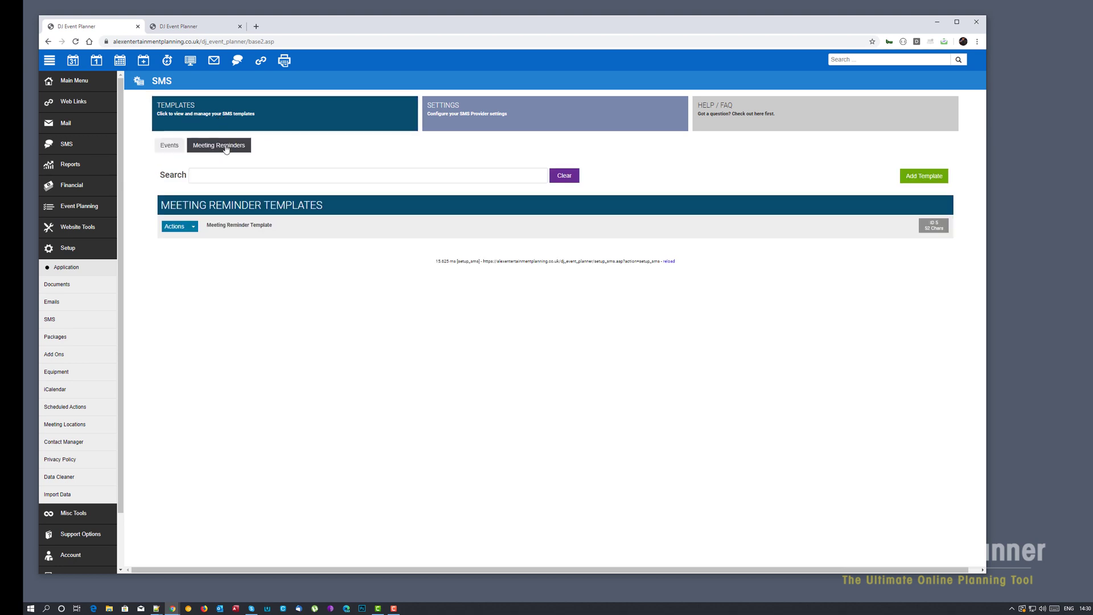
{"action": "left_click", "coordinate": [171, 149]}
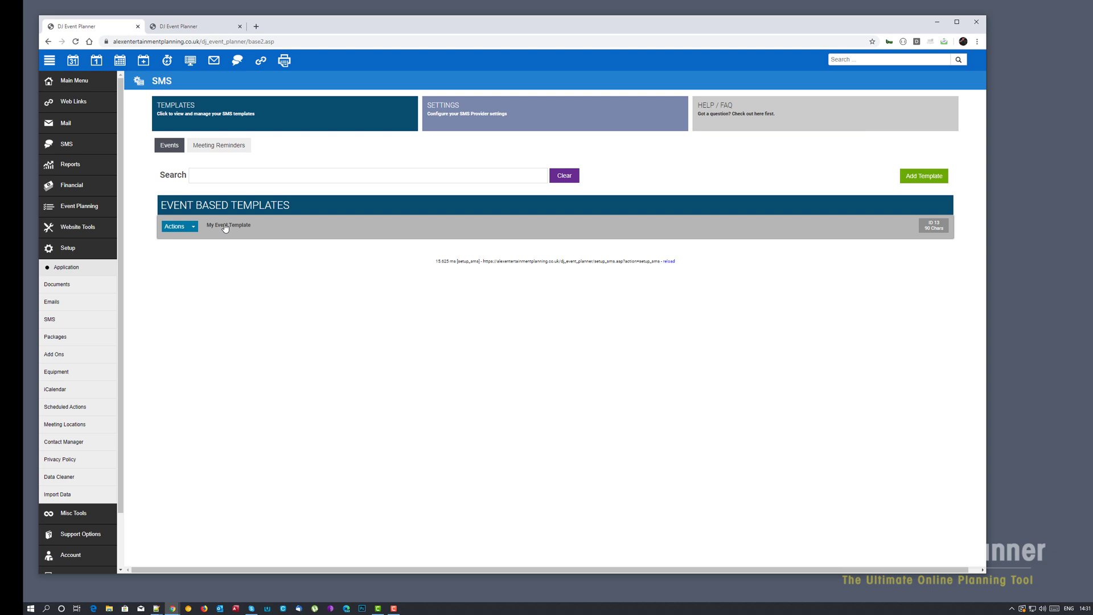
- Open My Event Template's Scheduling (BETA) tab, showing 0 days before, 1:00 AM, disabled
{"action": "left_click", "coordinate": [225, 226]}
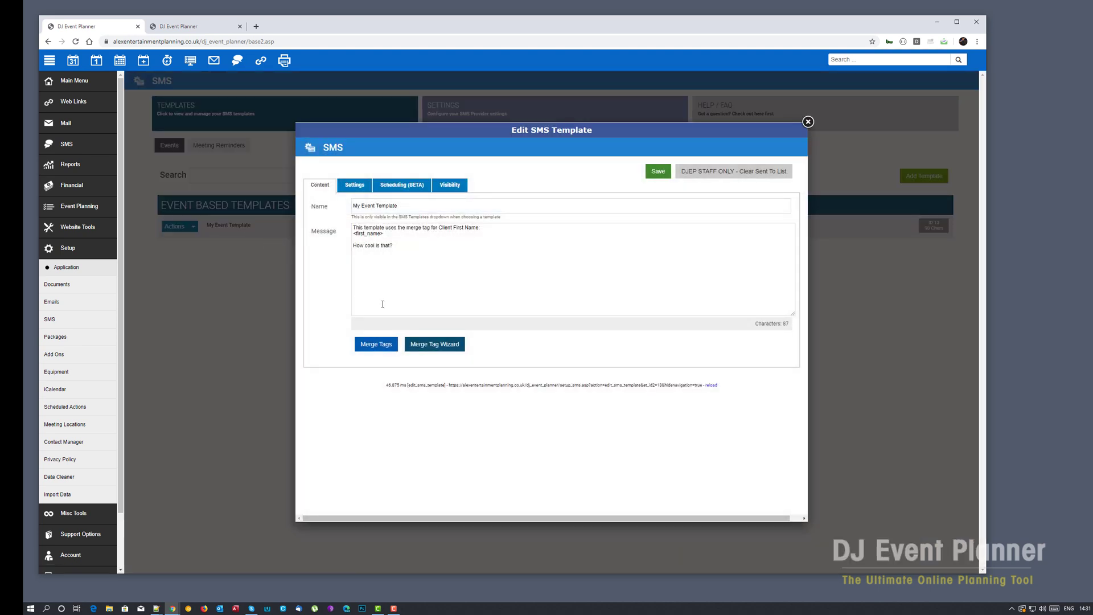
{"action": "left_click", "coordinate": [406, 188]}
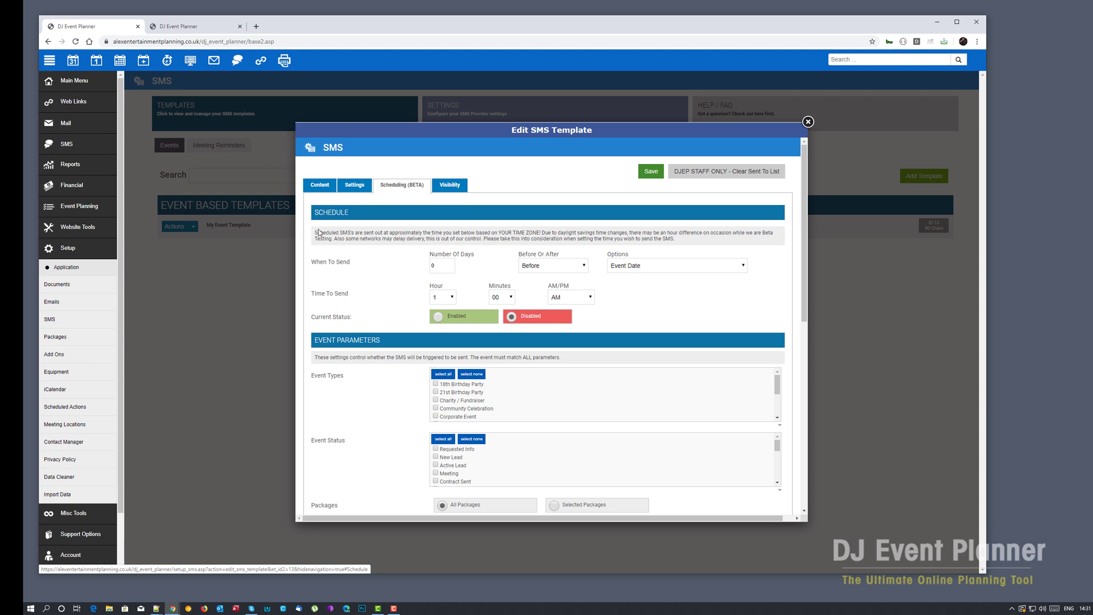
{"action": "left_click_drag", "start_coordinate": [316, 234], "coordinate": [681, 242]}
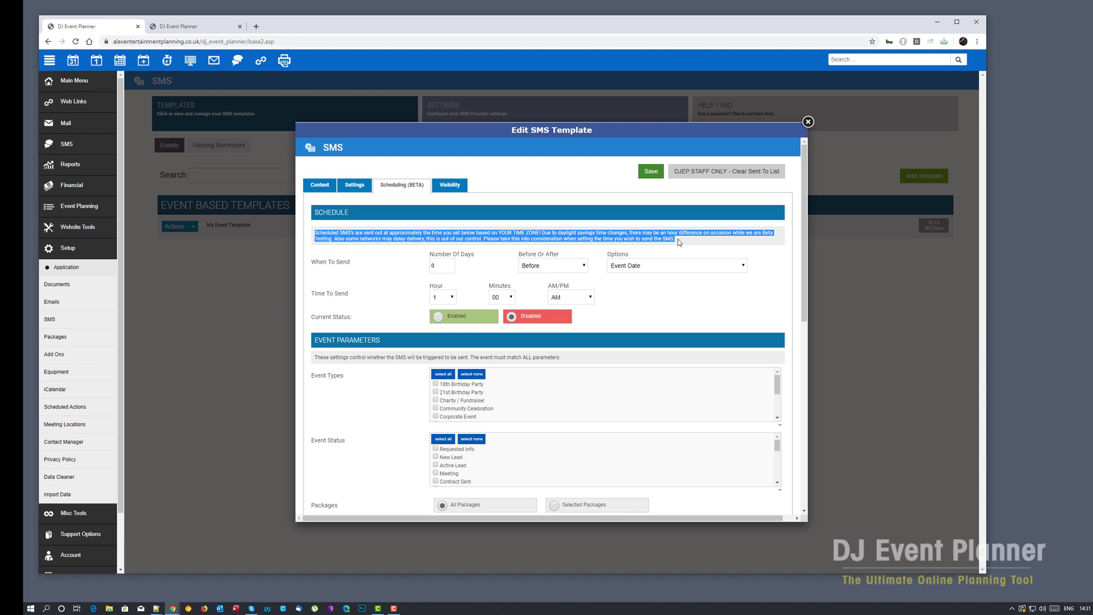
{"action": "left_click", "coordinate": [675, 239]}
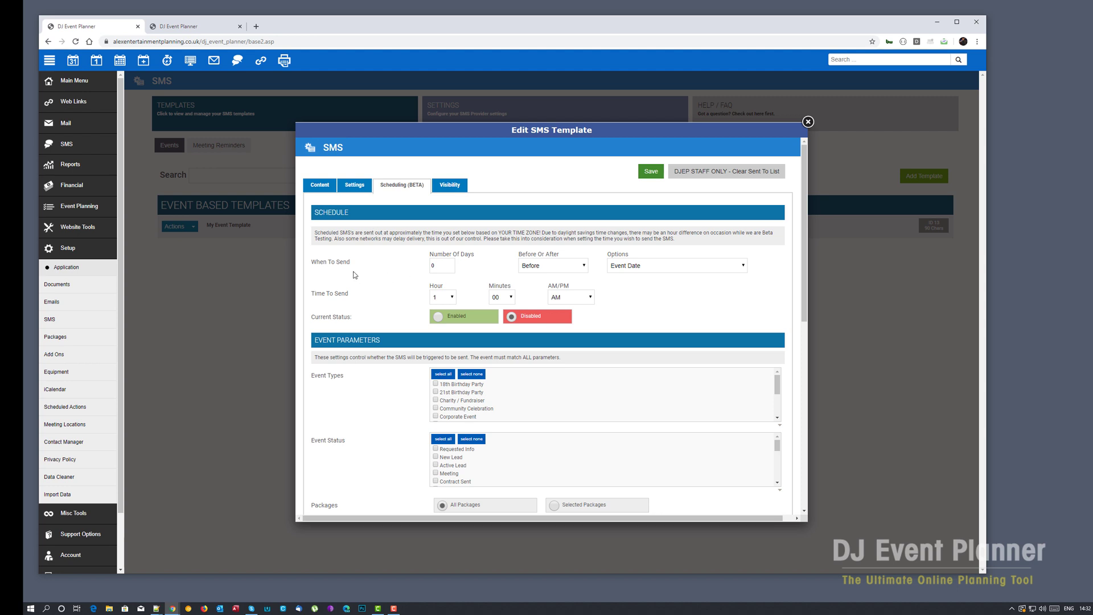
- Set the SMS to send 3 days before the event date
{"action": "left_click_drag", "start_coordinate": [313, 262], "coordinate": [370, 264]}
{"action": "double_click", "coordinate": [432, 265]}
{"action": "left_click", "coordinate": [575, 266]}
{"action": "left_click", "coordinate": [568, 286]}
{"action": "left_click", "coordinate": [669, 265]}
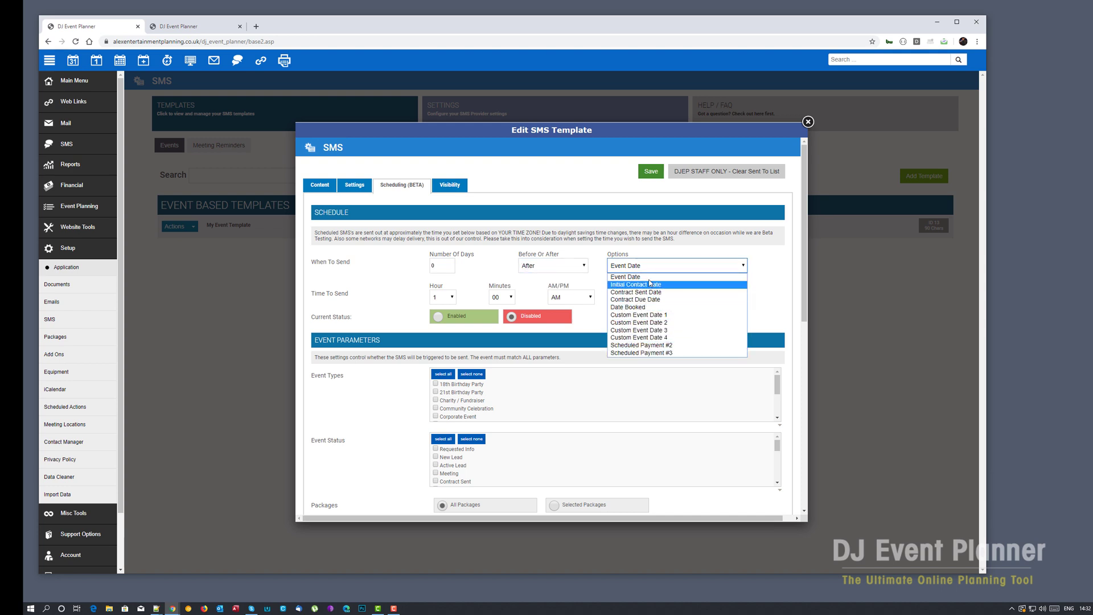
{"action": "double_click", "coordinate": [442, 265]}
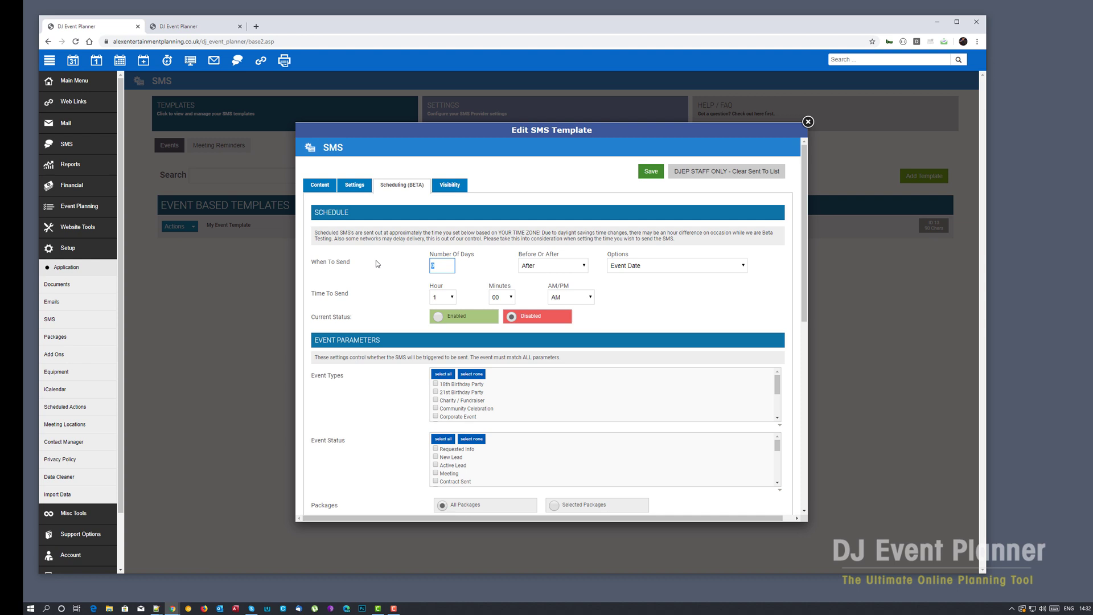
{"action": "type", "text": "3"}
{"action": "left_click", "coordinate": [552, 265]}
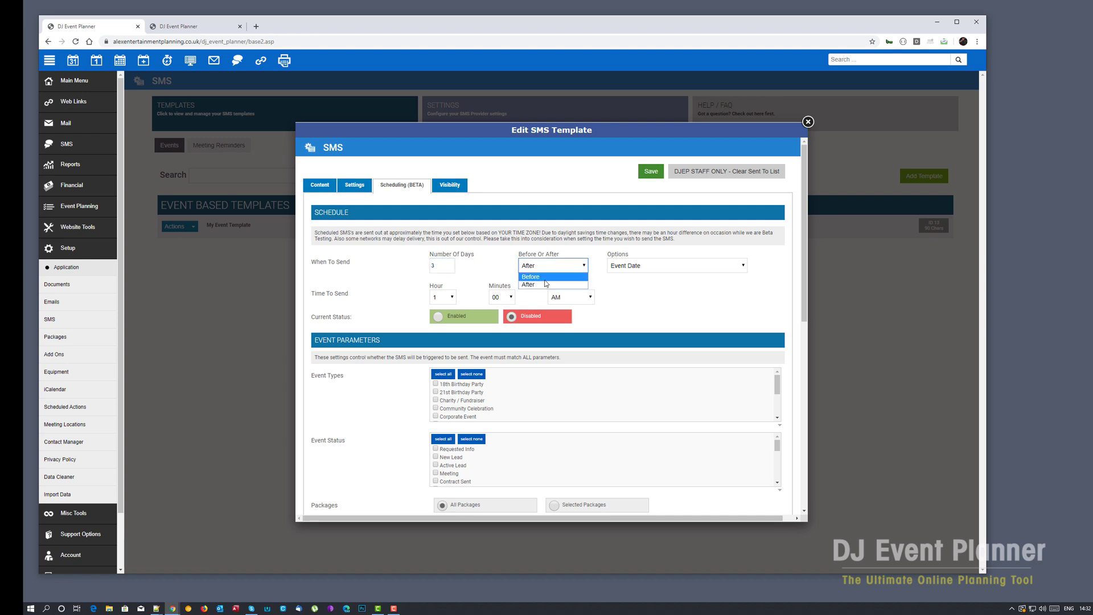
{"action": "left_click", "coordinate": [546, 275]}
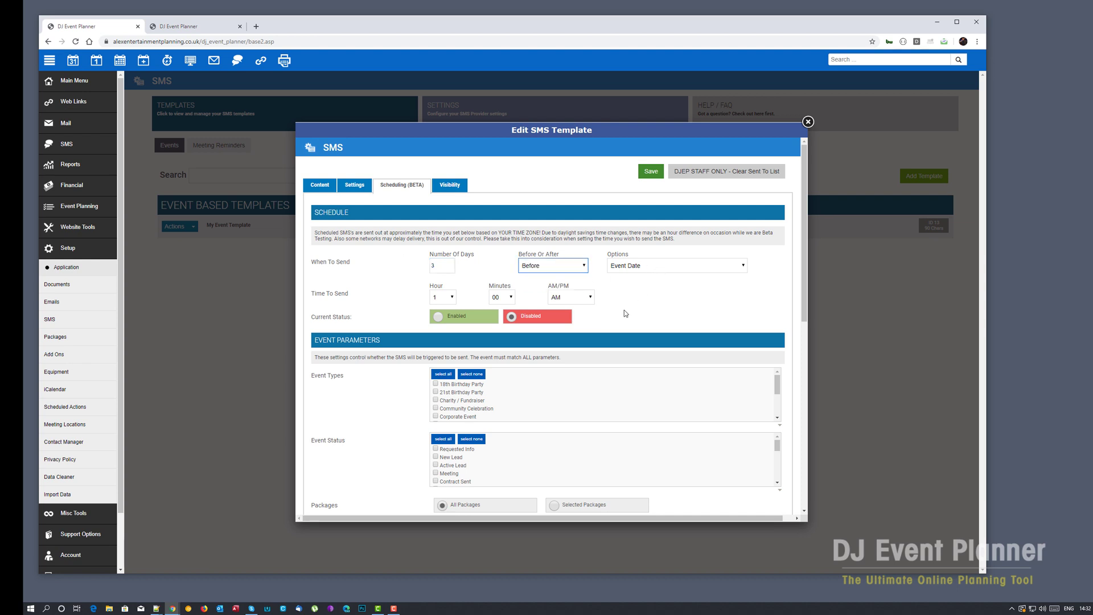
- Set the send time to 10:20 AM and enable the scheduled SMS
{"action": "left_click", "coordinate": [446, 296]}
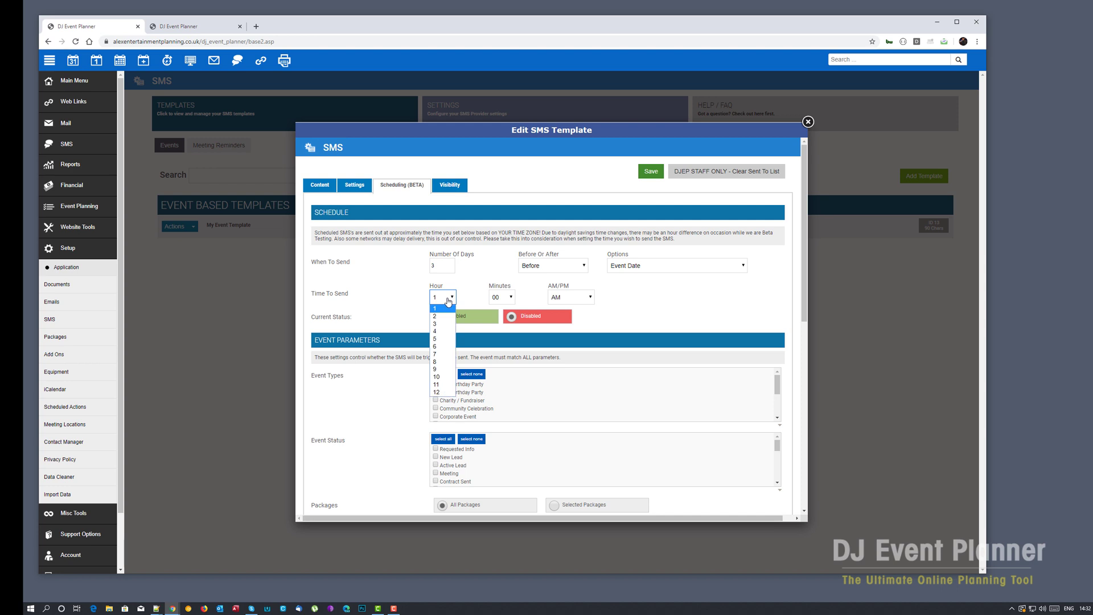
{"action": "left_click", "coordinate": [447, 377]}
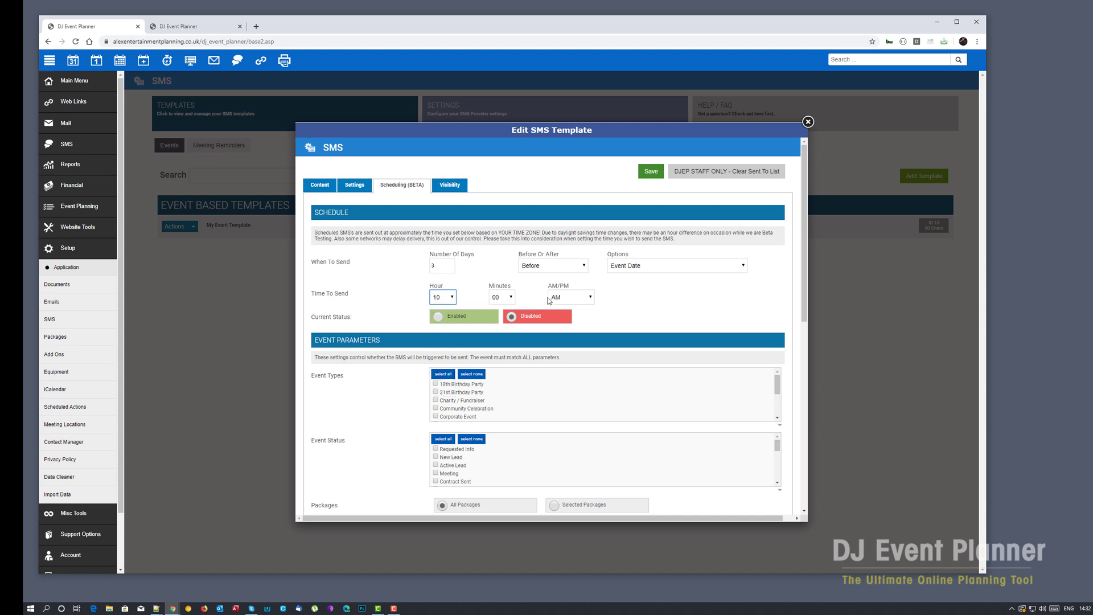
{"action": "left_click", "coordinate": [509, 297]}
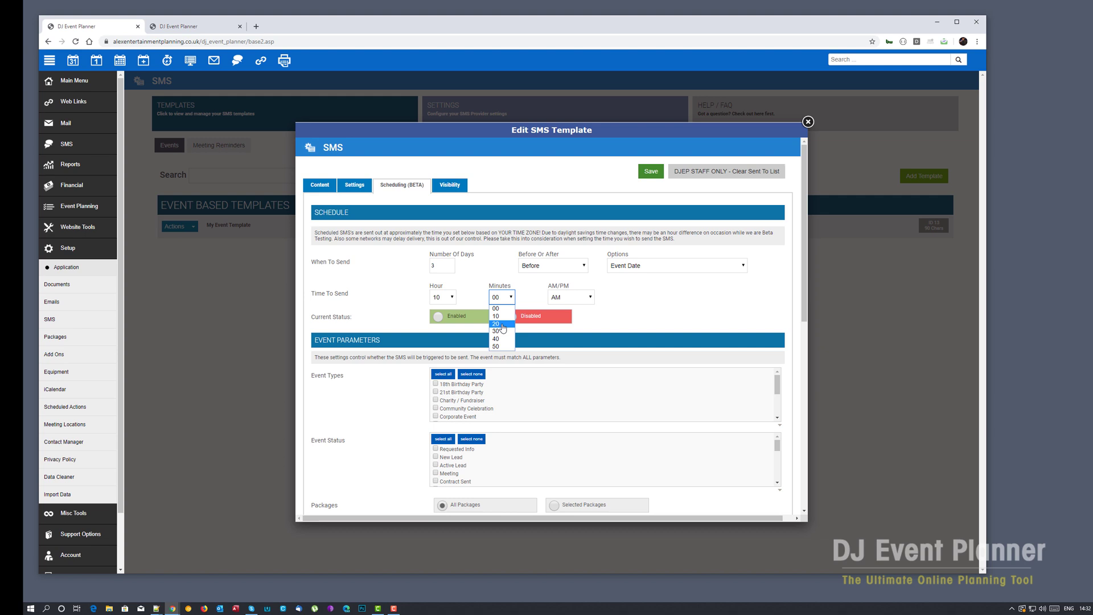
{"action": "left_click", "coordinate": [502, 324]}
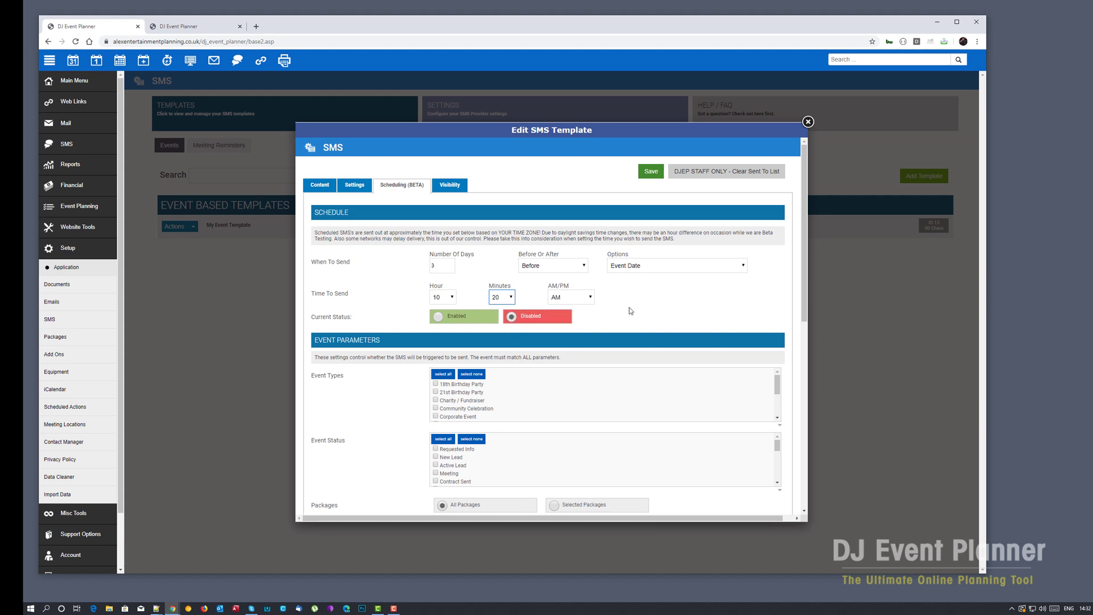
{"action": "left_click", "coordinate": [438, 318]}
- Select all event types and all event statuses as the template's event parameters
{"action": "scroll", "coordinate": [350, 317], "scroll_direction": "down", "scroll_amount": 3}
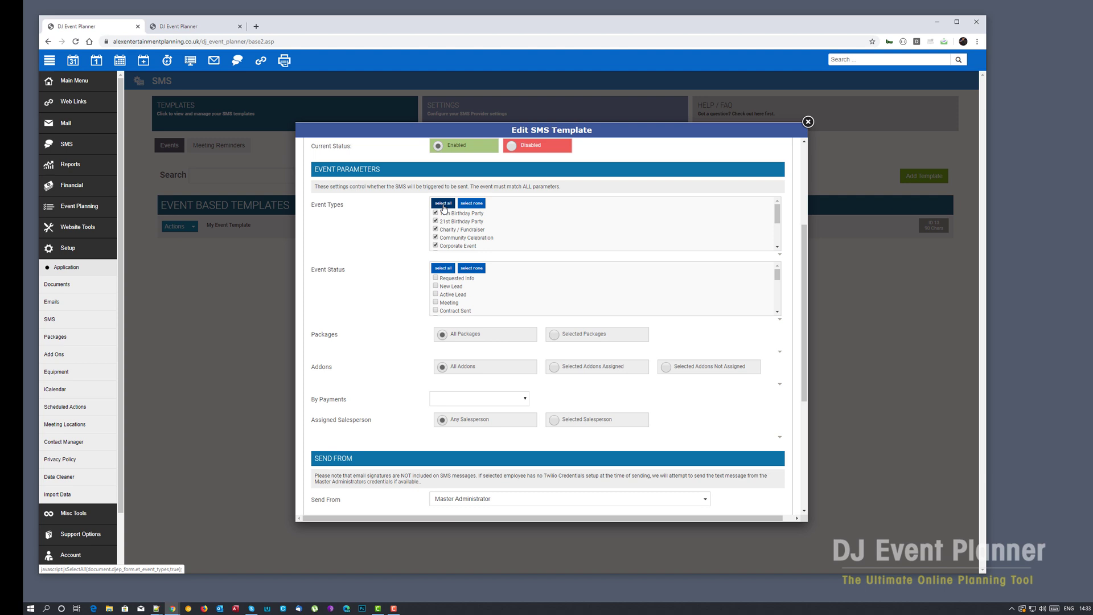
{"action": "left_click", "coordinate": [441, 269]}
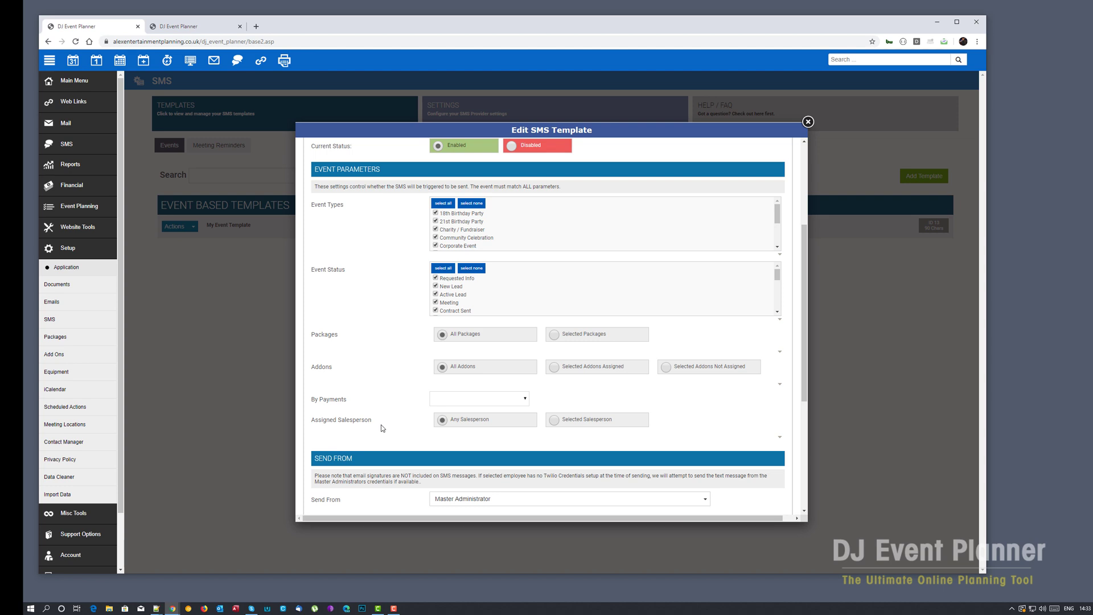
{"action": "scroll", "coordinate": [385, 419], "scroll_direction": "down", "scroll_amount": 1}
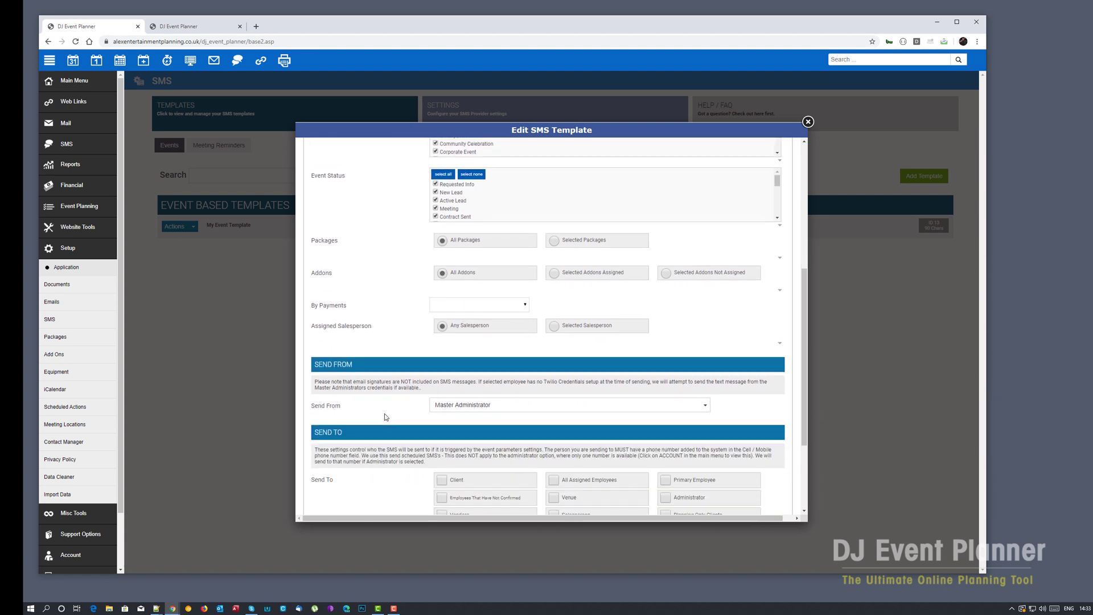
{"action": "scroll", "coordinate": [385, 413], "scroll_direction": "down", "scroll_amount": 3}
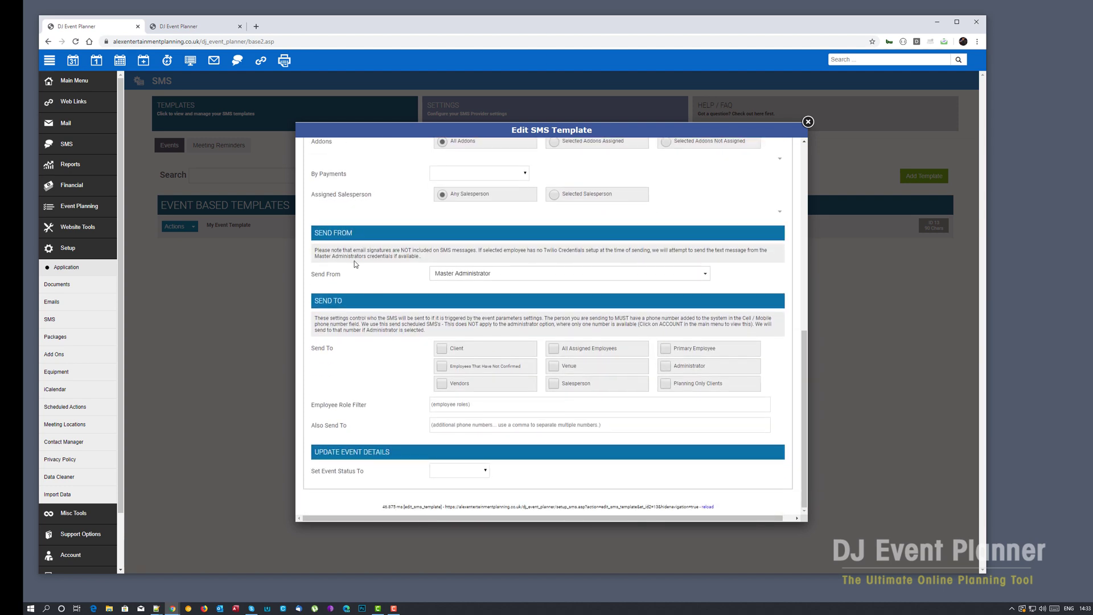
- Keep Master Administrator as the sender under Send From
{"action": "left_click", "coordinate": [586, 278]}
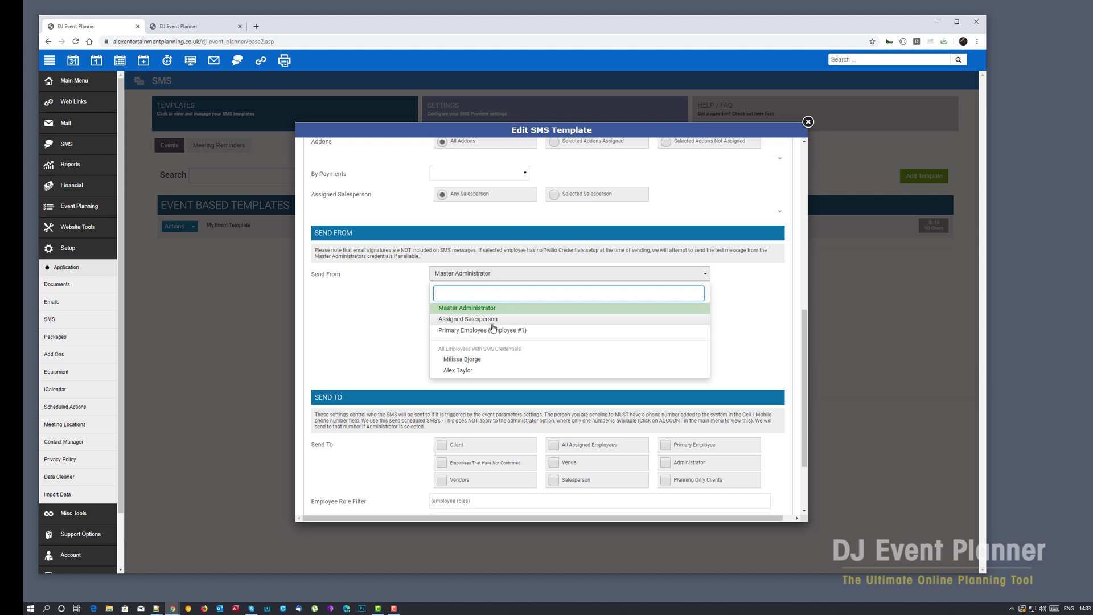
{"action": "left_click", "coordinate": [392, 302]}
{"action": "left_click", "coordinate": [540, 272]}
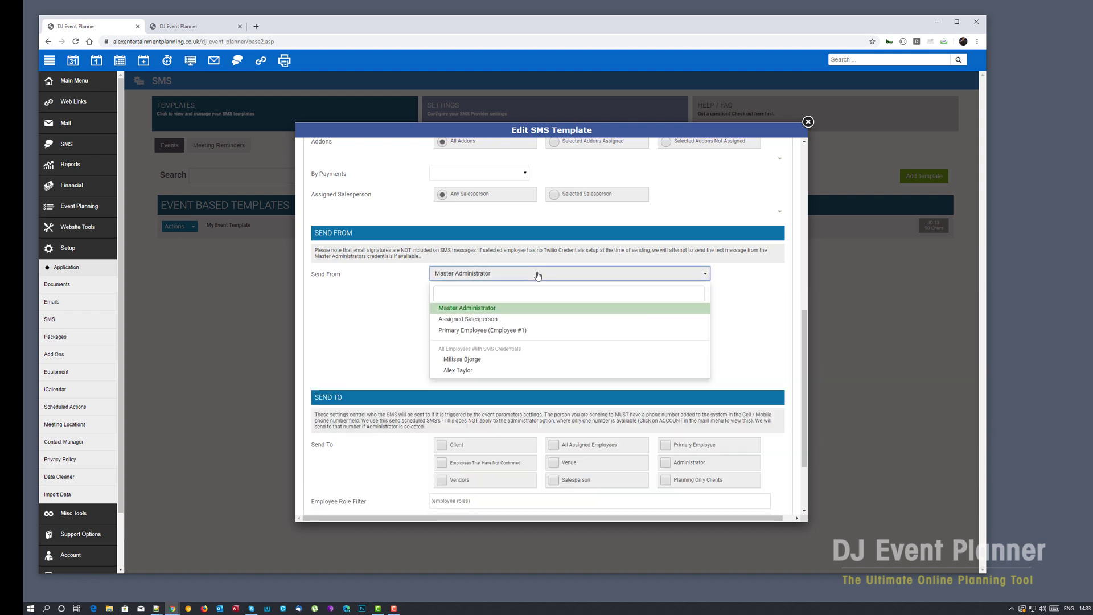
{"action": "left_click", "coordinate": [481, 309]}
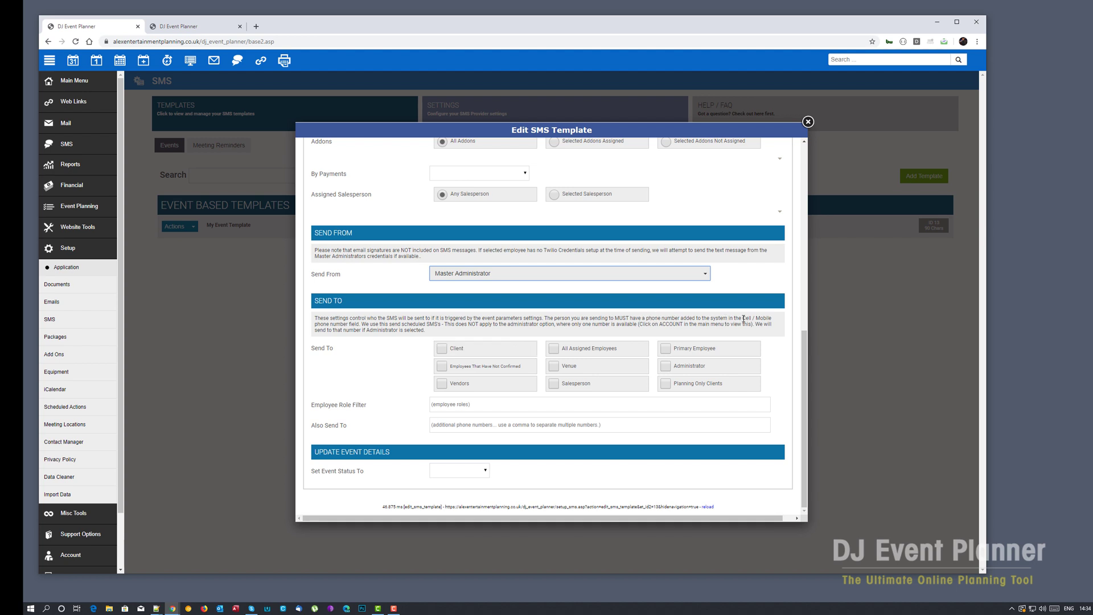
{"action": "left_click_drag", "start_coordinate": [742, 319], "coordinate": [771, 318]}
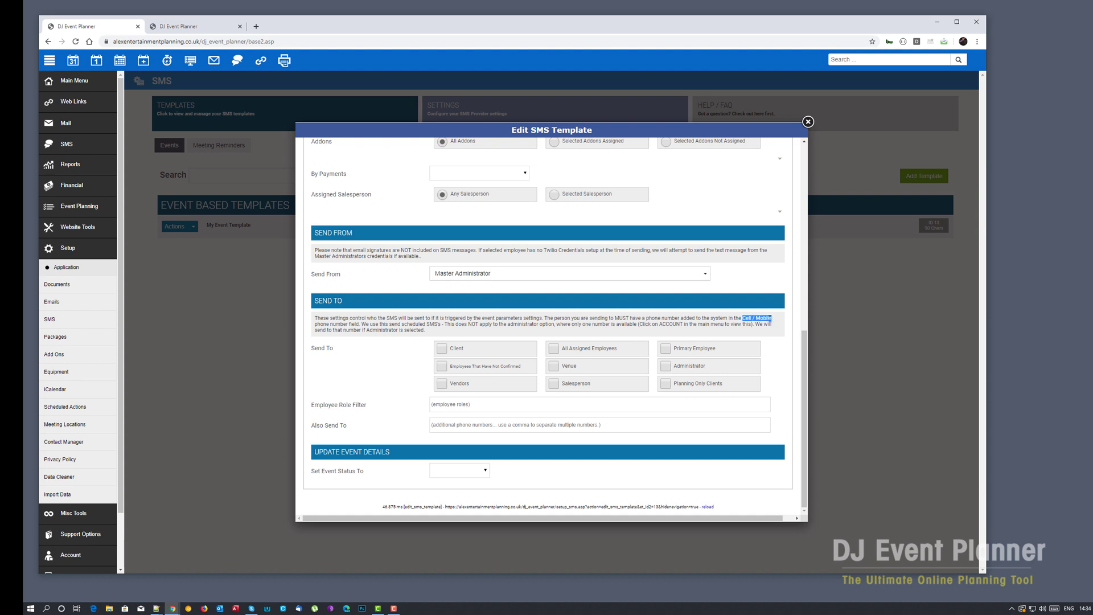
{"action": "left_click", "coordinate": [361, 323]}
- Tick Client under Send To and enter an extra phone number in Also Send To
{"action": "left_click", "coordinate": [443, 350]}
{"action": "left_click_drag", "start_coordinate": [313, 426], "coordinate": [346, 427]}
{"action": "left_click", "coordinate": [382, 426]}
{"action": "left_click", "coordinate": [448, 424]}
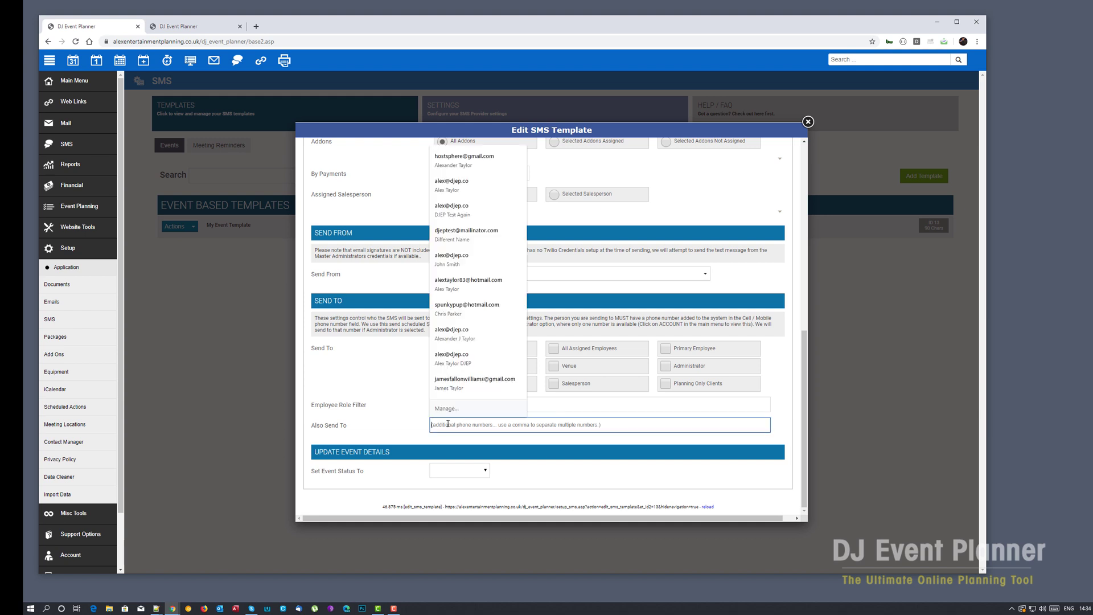
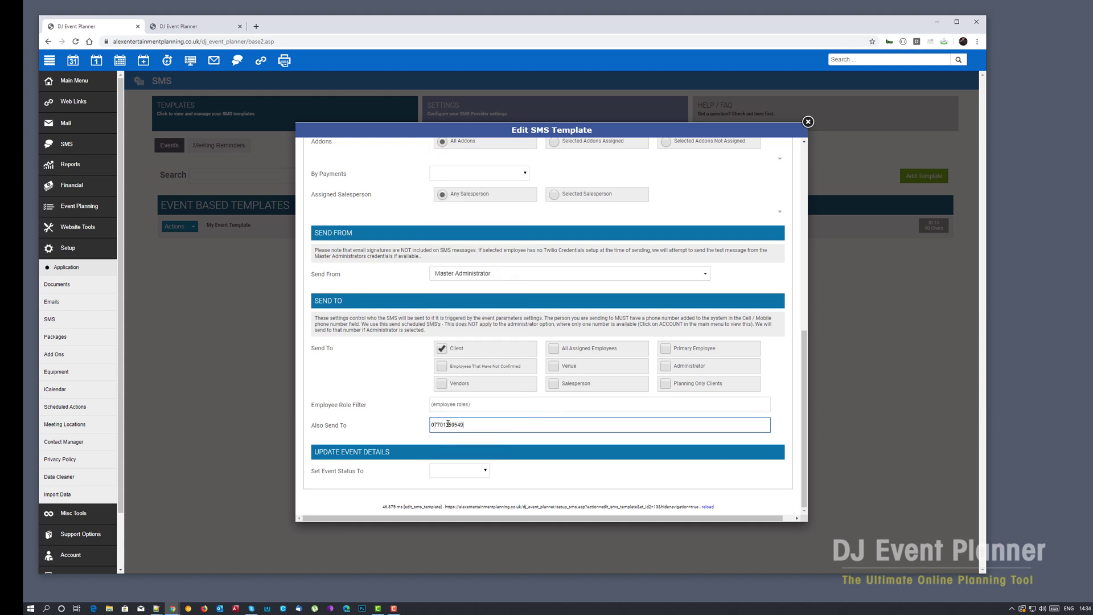
{"action": "left_click", "coordinate": [345, 396]}
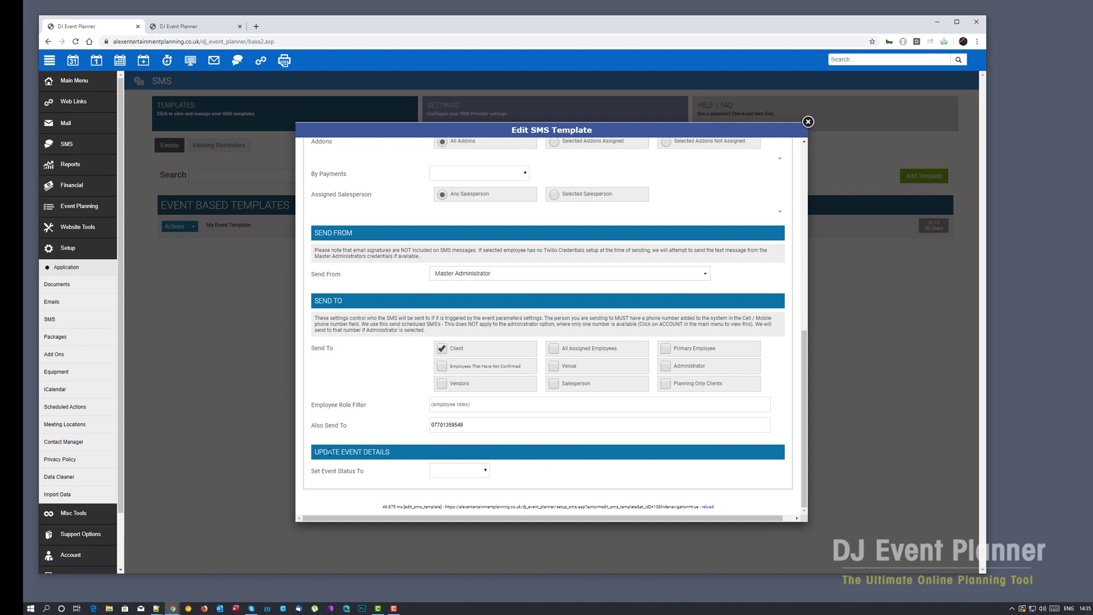
- Check the Set Event Status To options without changing them, then return to the dialog's top
{"action": "left_click", "coordinate": [480, 471]}
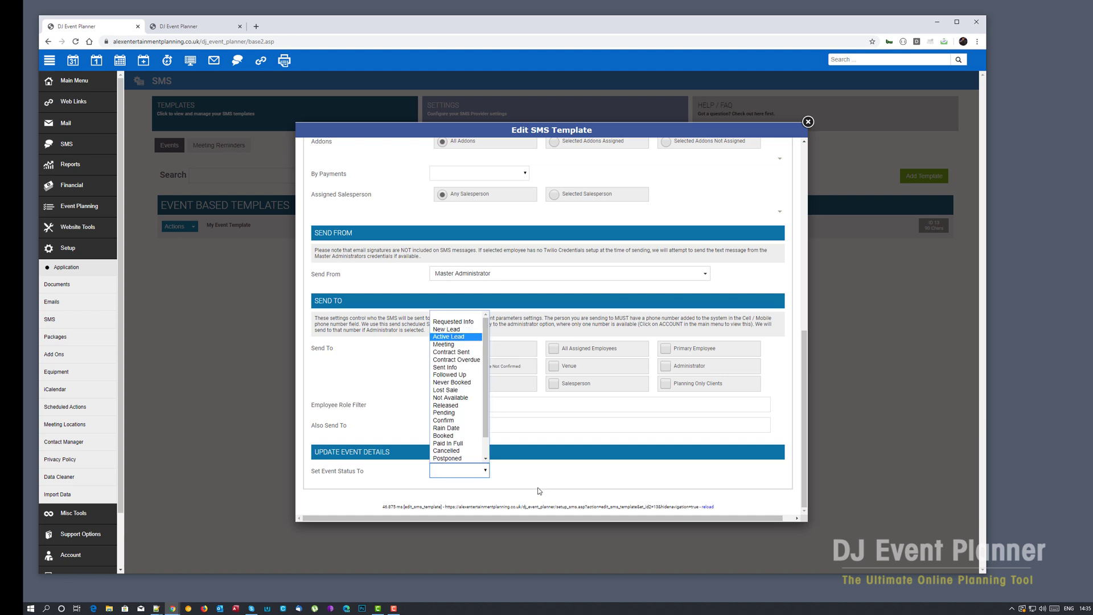
{"action": "left_click", "coordinate": [547, 466]}
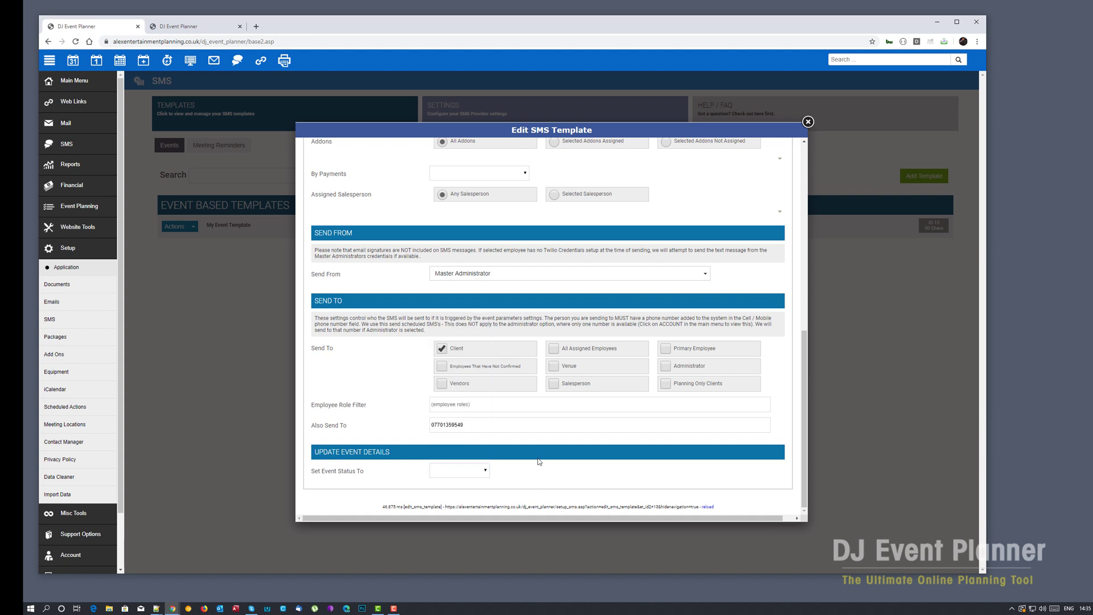
{"action": "scroll", "coordinate": [539, 461], "scroll_direction": "up", "scroll_amount": 3}
{"action": "scroll", "coordinate": [538, 461], "scroll_direction": "up", "scroll_amount": 3}
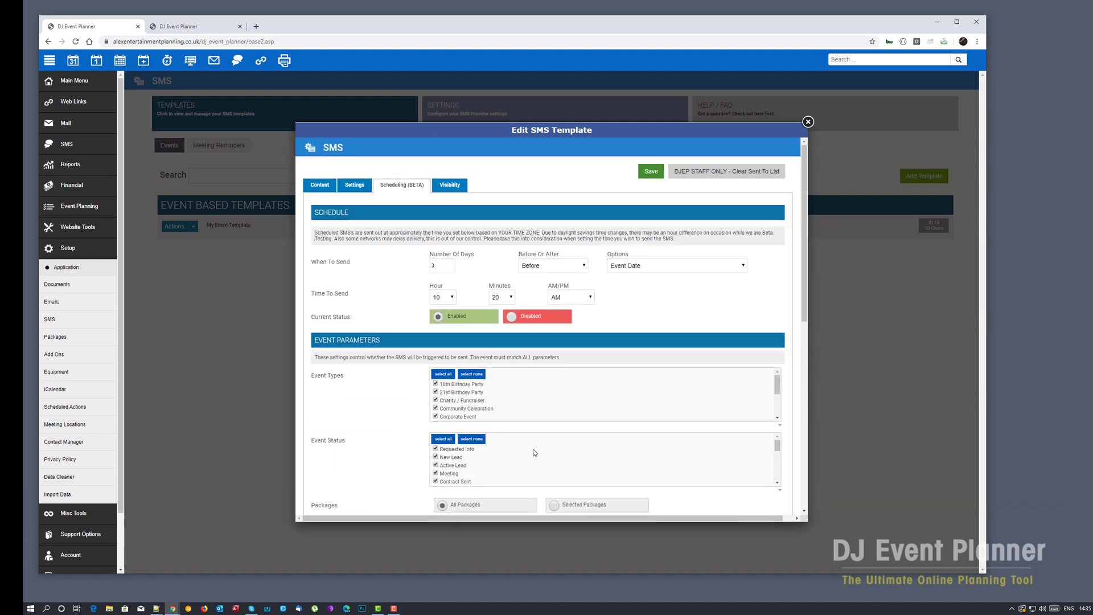
- Save the SMS template, open the December 2019 calendar, and expand the Reports links
{"action": "left_click", "coordinate": [650, 172]}
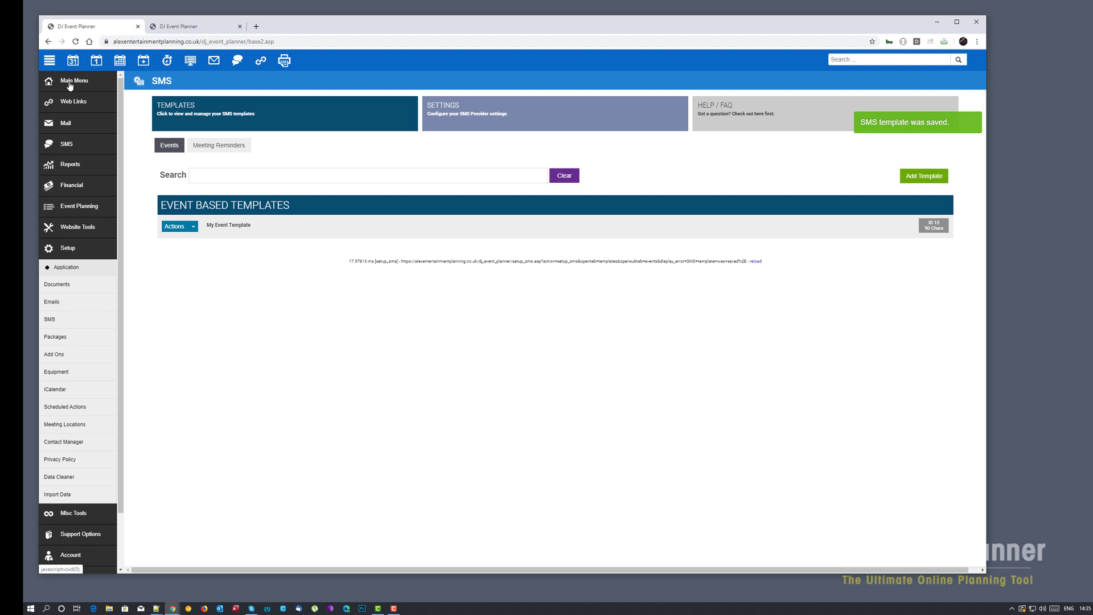
{"action": "left_click", "coordinate": [70, 85]}
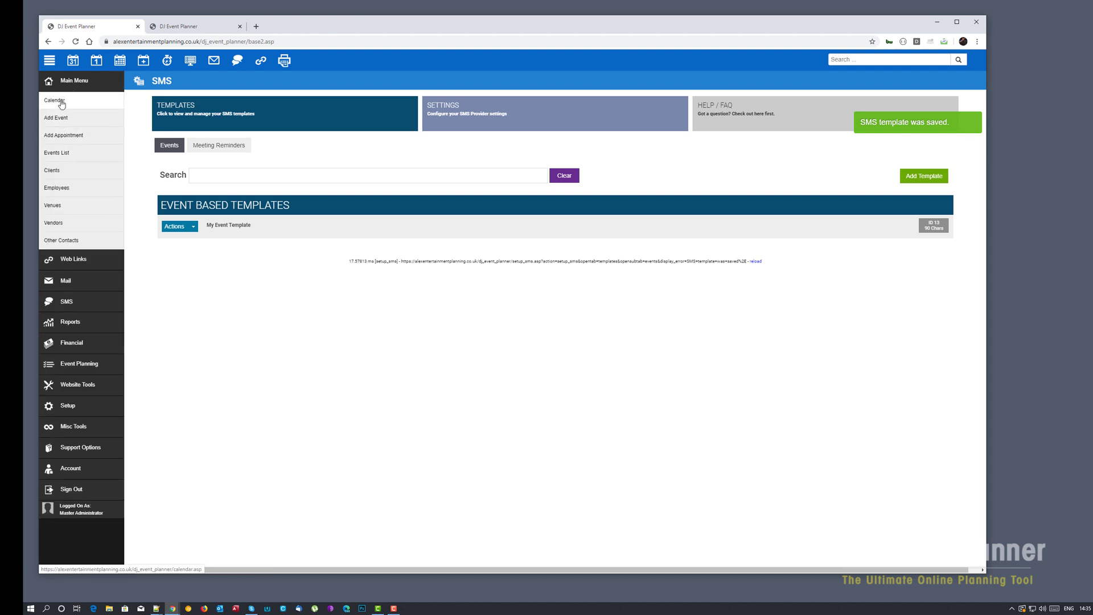
{"action": "left_click", "coordinate": [61, 100]}
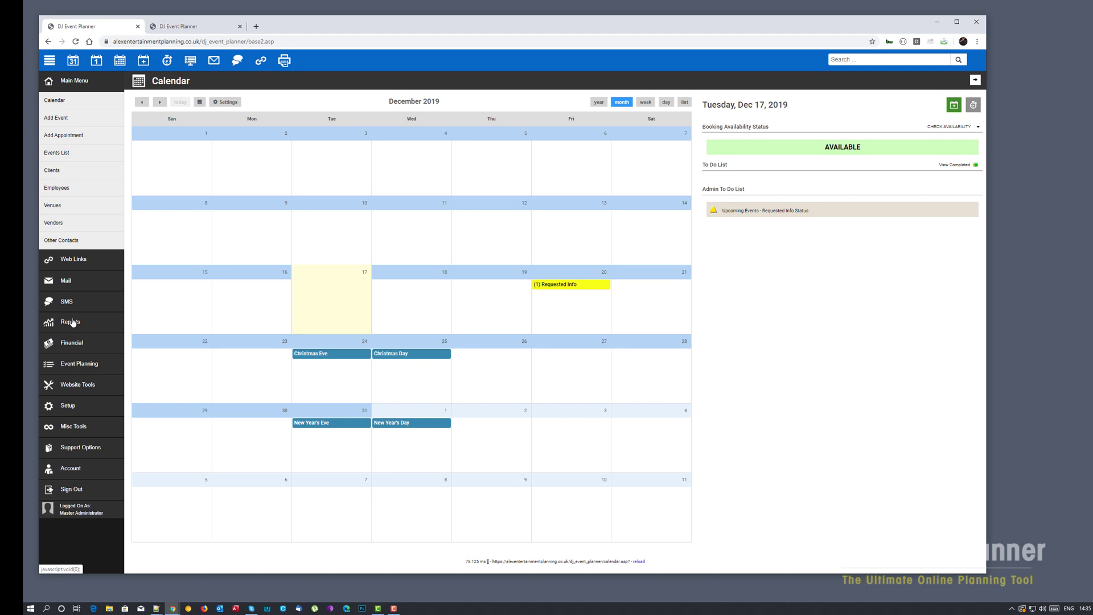
{"action": "left_click", "coordinate": [71, 322]}
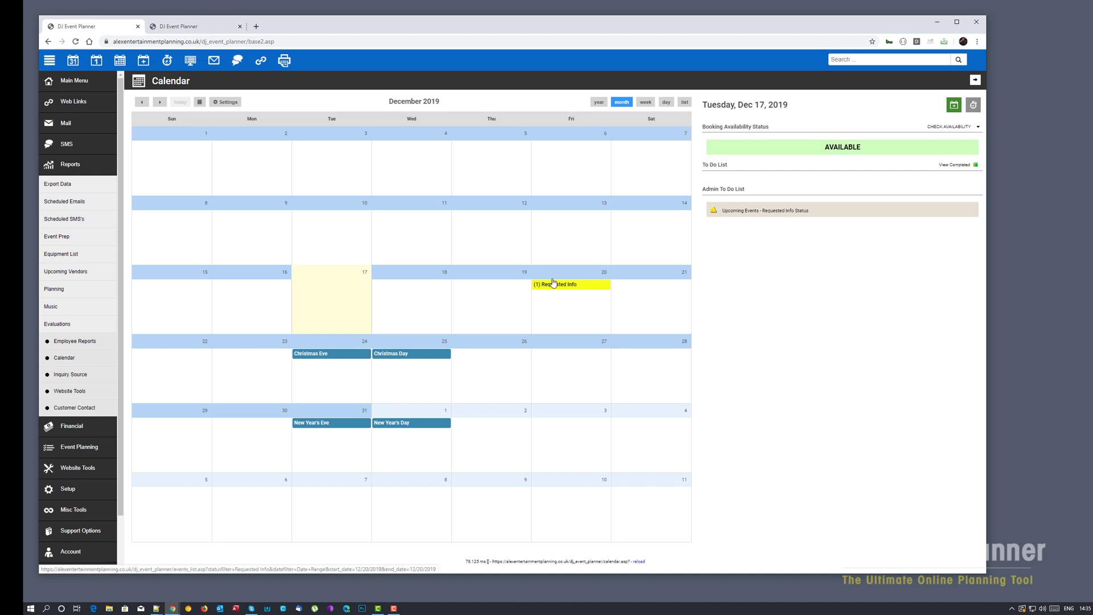
- Reload the scheduled SMS report, confirming My Event Template's 10:20 AM message is not sent
{"action": "left_click", "coordinate": [211, 29]}
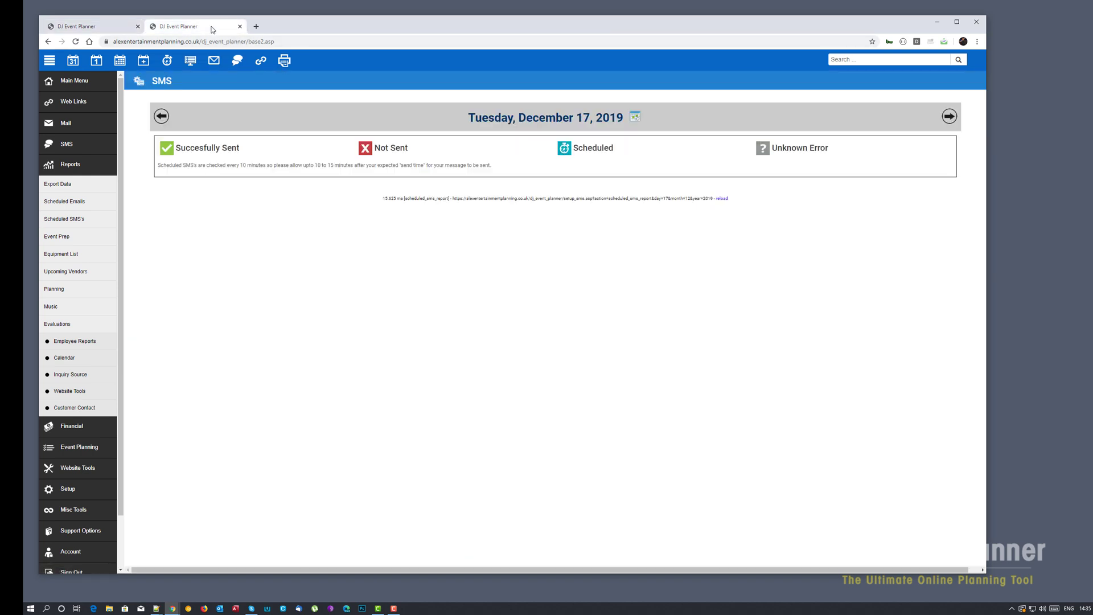
{"action": "right_click", "coordinate": [356, 264]}
{"action": "left_click", "coordinate": [411, 370]}
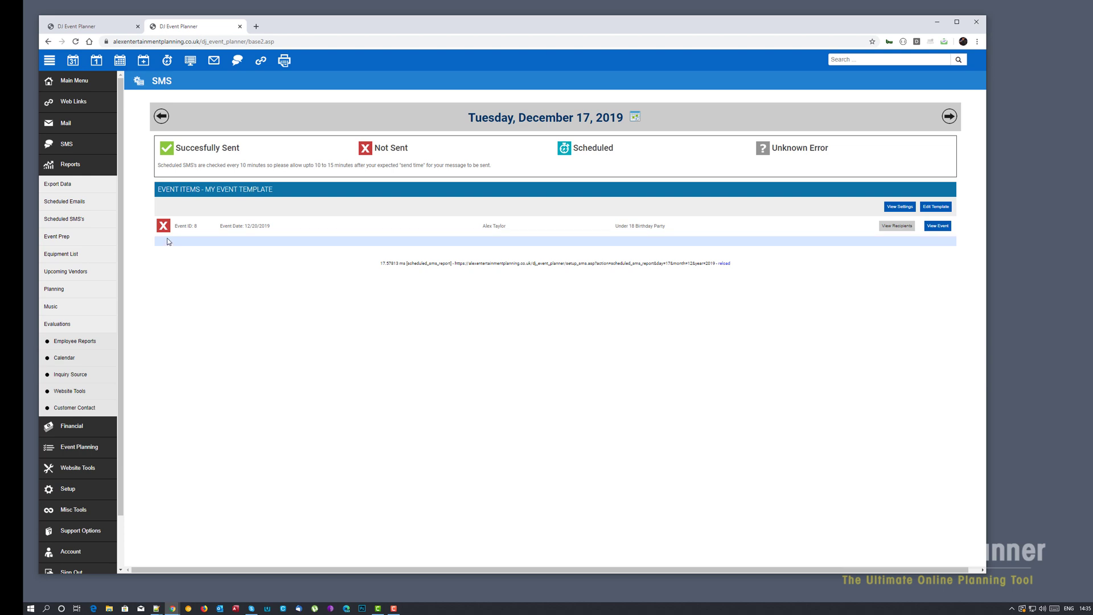
{"action": "mouse_move", "coordinate": [165, 228]}
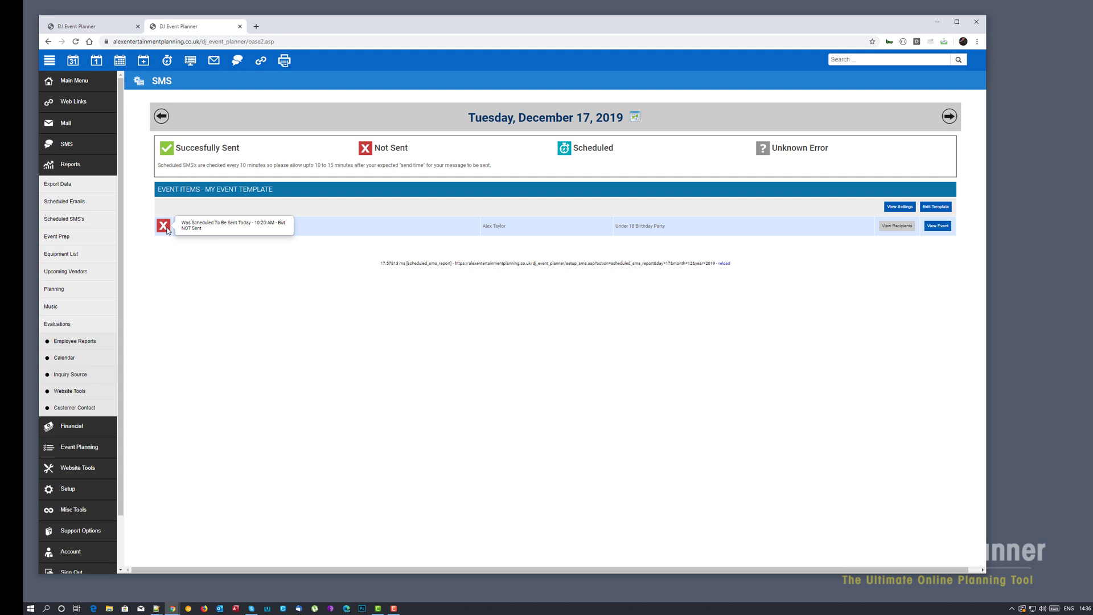
- Reopen My Event Template's Scheduling (BETA) settings via Setup > SMS
{"action": "left_click", "coordinate": [77, 27]}
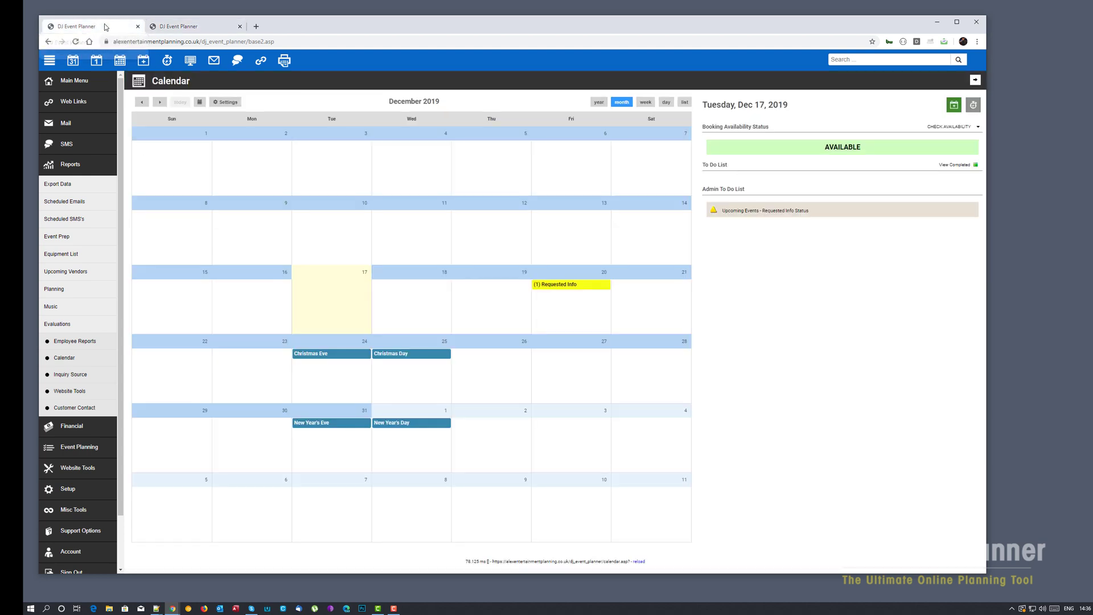
{"action": "left_click", "coordinate": [66, 490]}
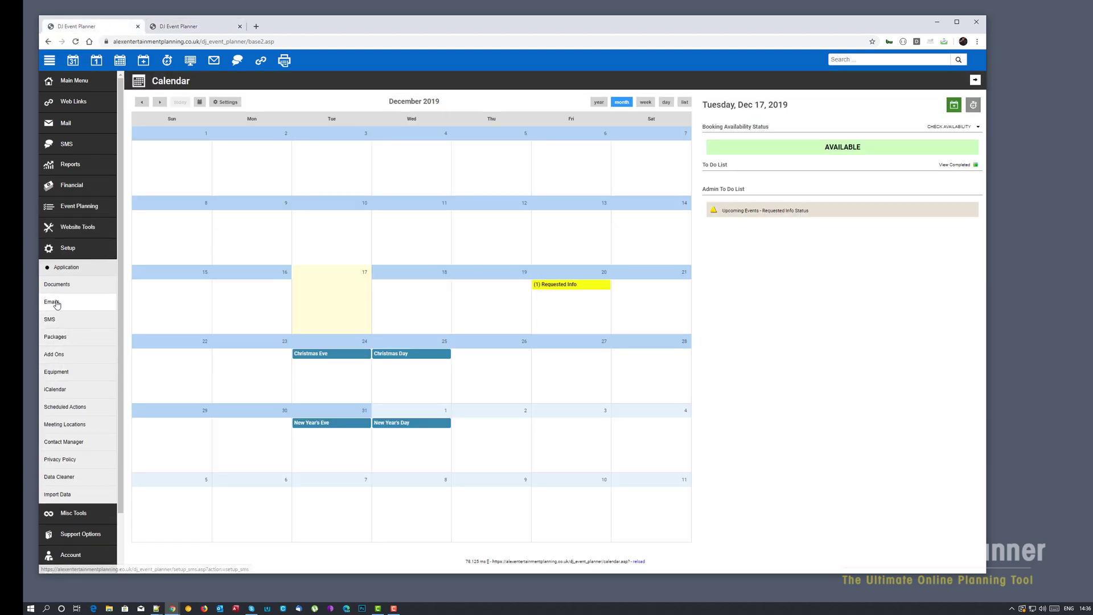
{"action": "left_click", "coordinate": [54, 326]}
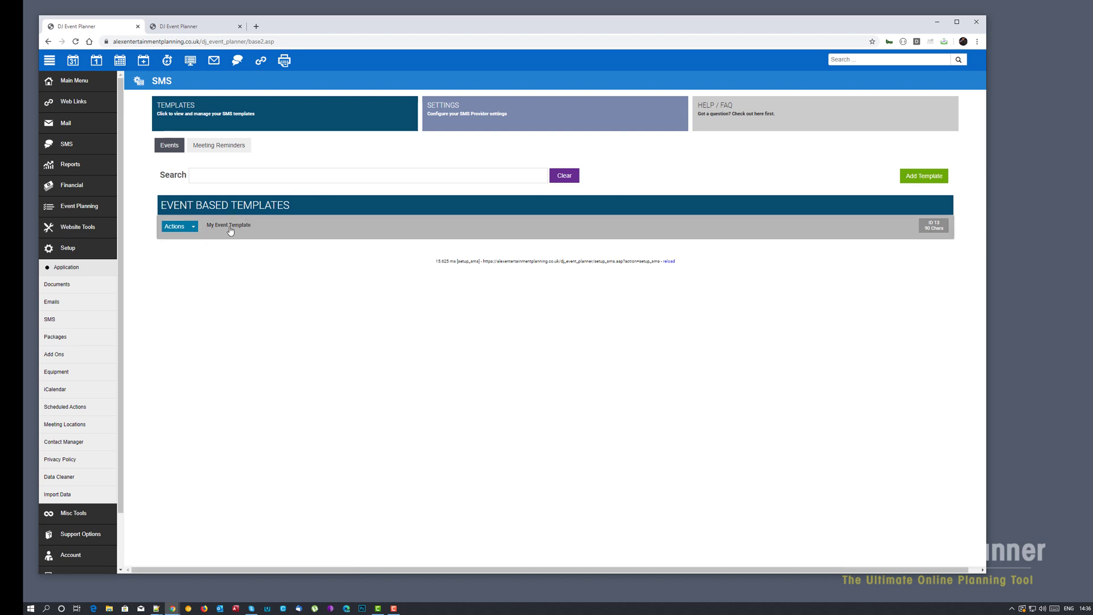
{"action": "left_click", "coordinate": [230, 226]}
{"action": "left_click", "coordinate": [402, 184]}
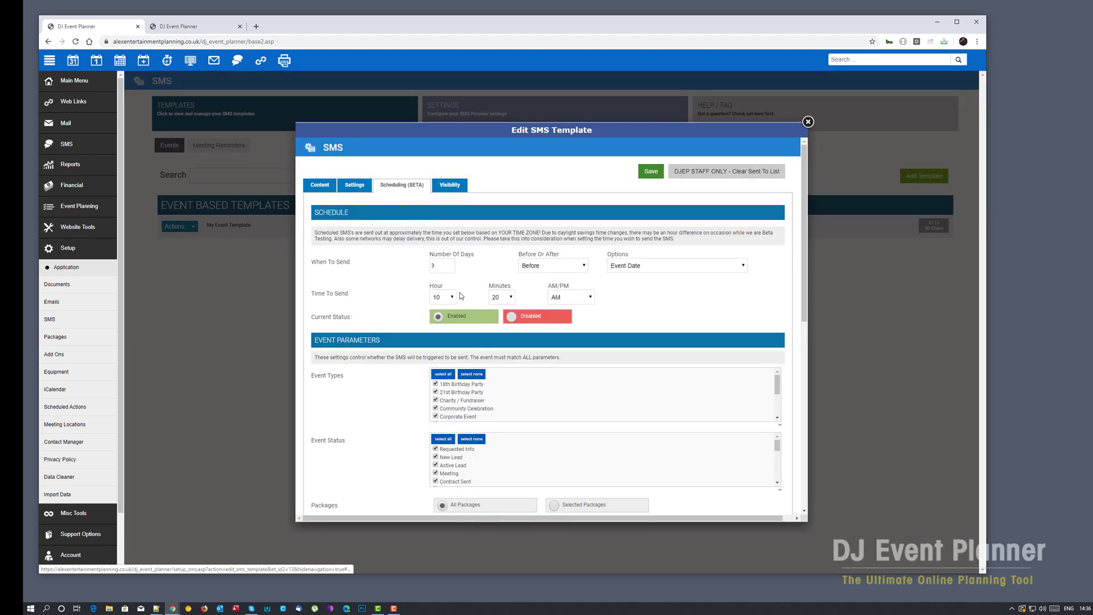
- Change the send time to 2:40 PM and save the template
{"action": "left_click", "coordinate": [450, 297]}
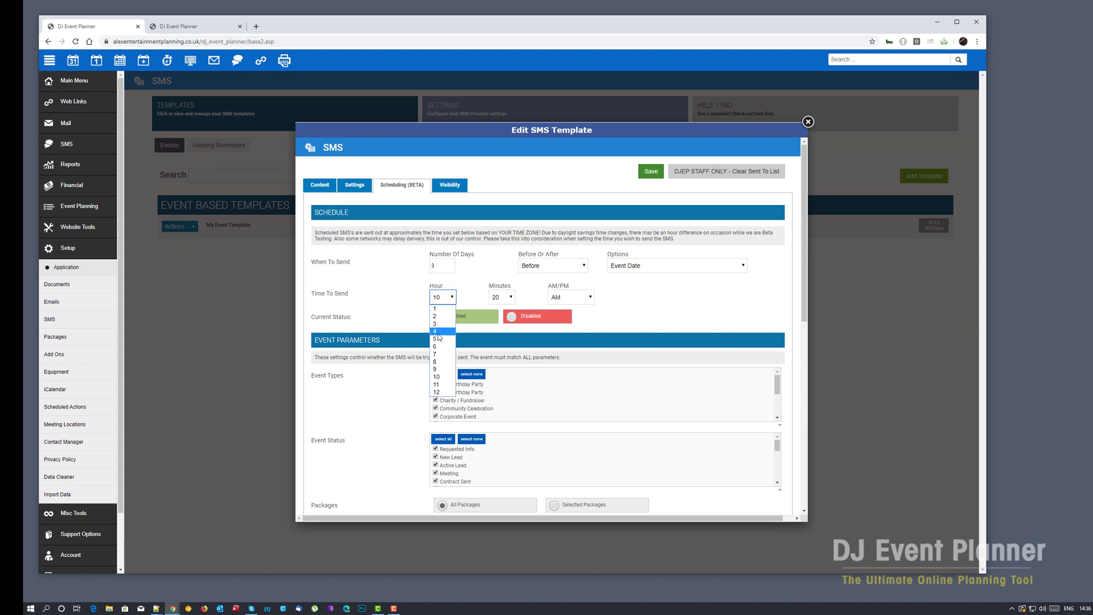
{"action": "left_click", "coordinate": [438, 316]}
{"action": "left_click", "coordinate": [508, 297]}
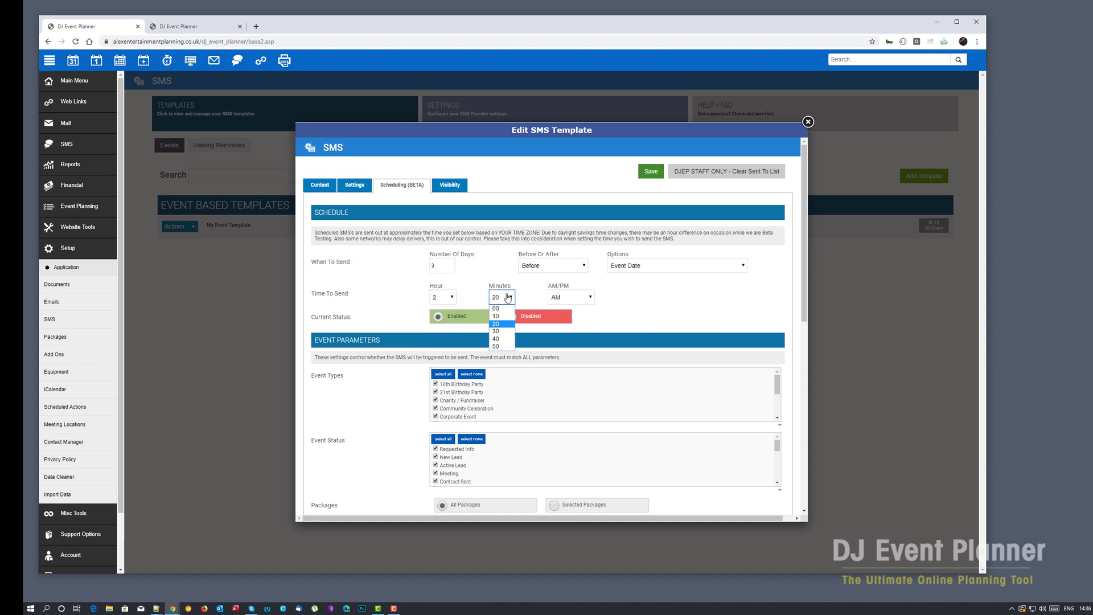
{"action": "left_click", "coordinate": [496, 339]}
{"action": "left_click", "coordinate": [580, 297]}
{"action": "left_click", "coordinate": [558, 312]}
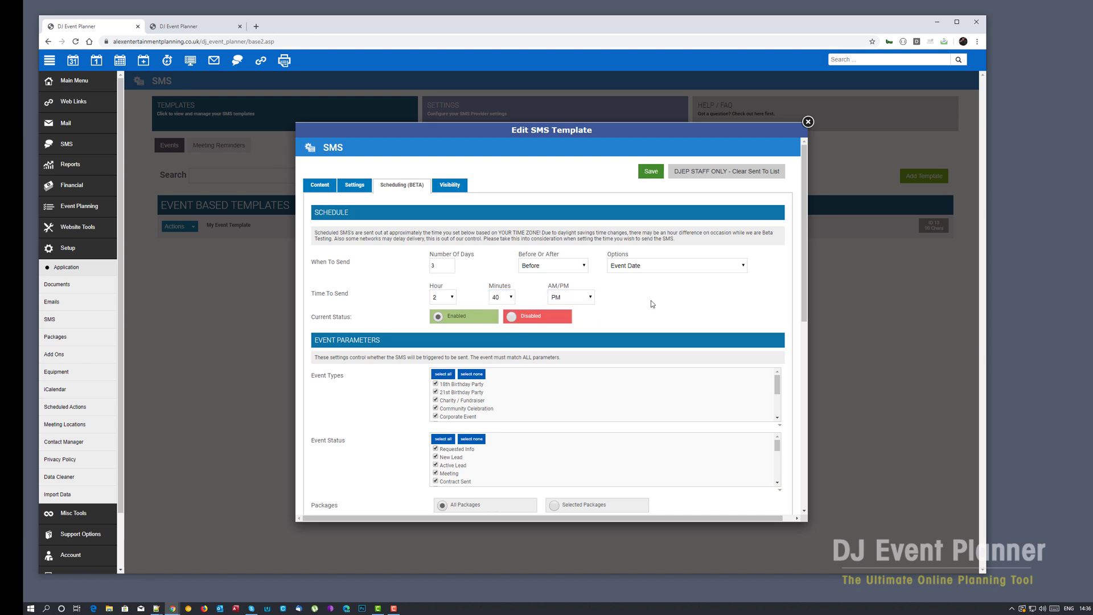
{"action": "left_click", "coordinate": [653, 170]}
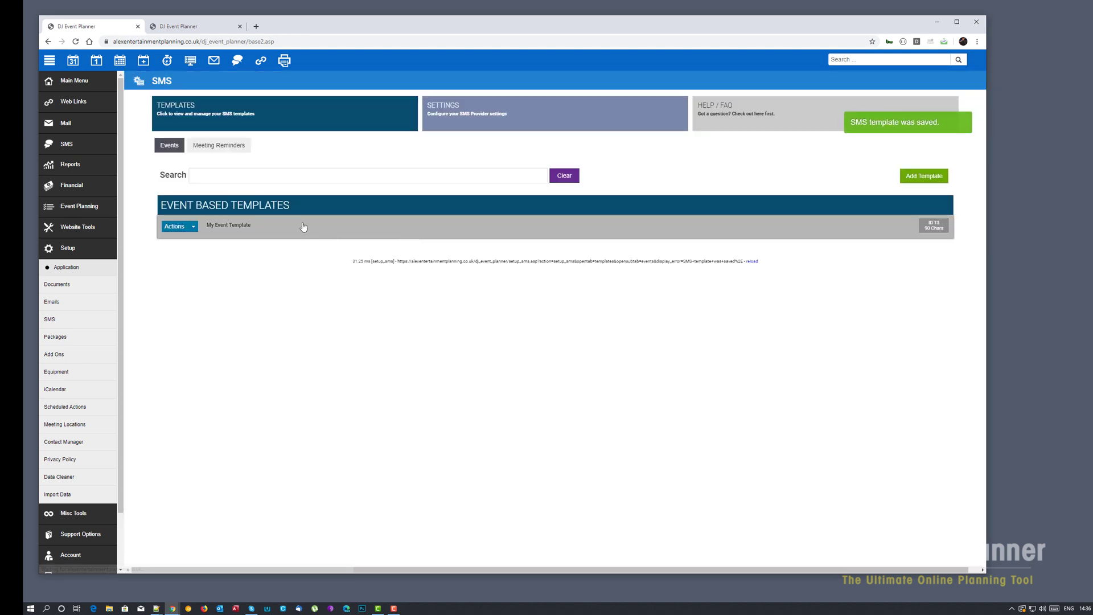
- Reload the December 17, 2019 SMS report so event 8's message shows Scheduled
{"action": "left_click", "coordinate": [203, 26]}
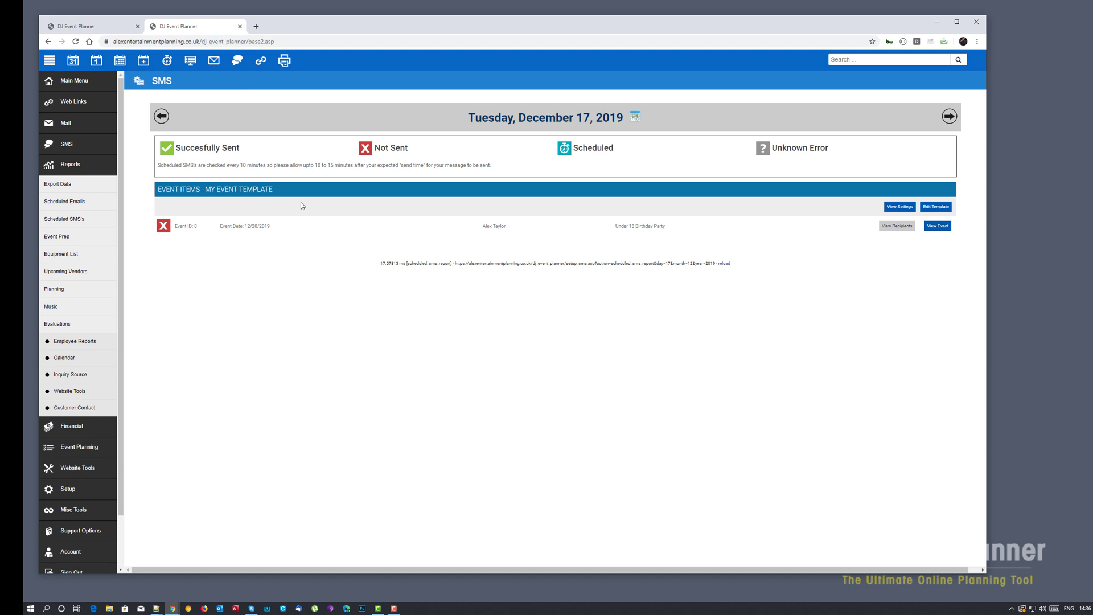
{"action": "right_click", "coordinate": [291, 277]}
{"action": "left_click", "coordinate": [333, 381]}
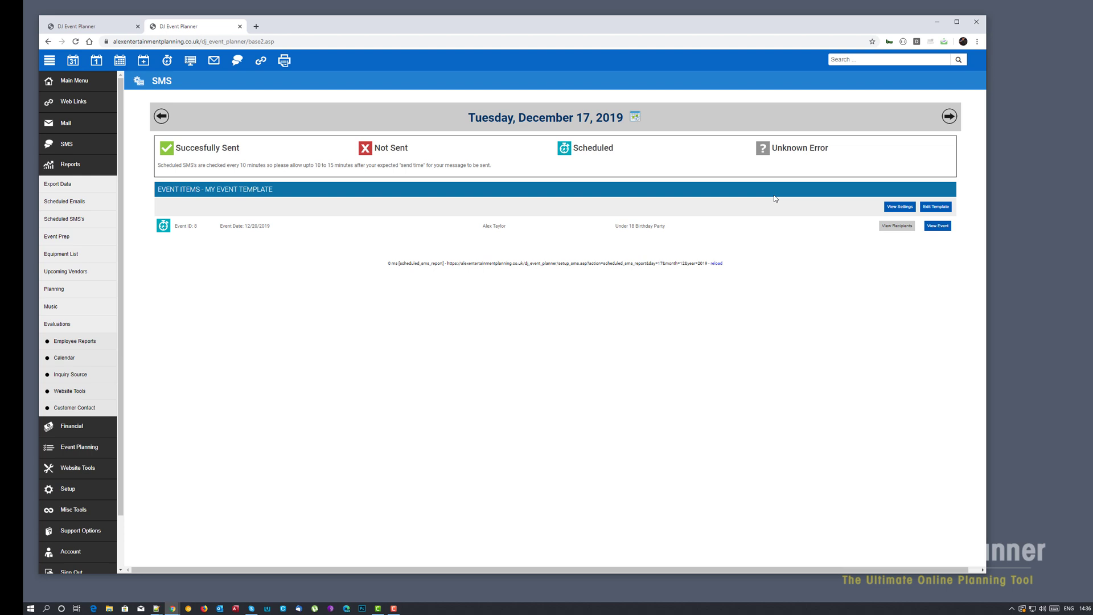
- View the event SMS recipients to show the Send To phone number row
{"action": "left_click", "coordinate": [897, 226]}
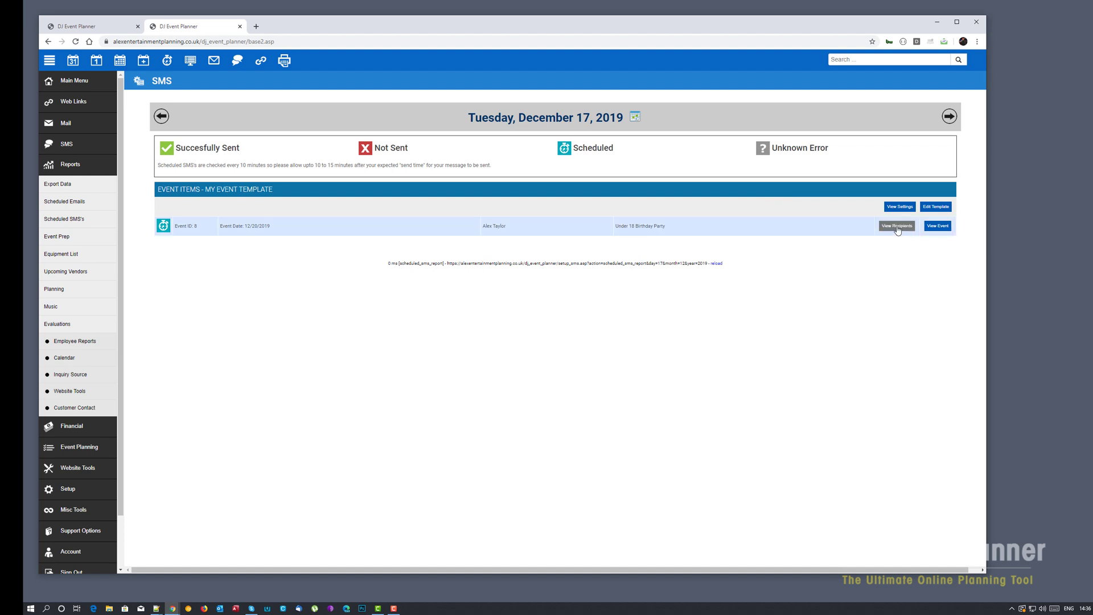
{"action": "double_click", "coordinate": [209, 241]}
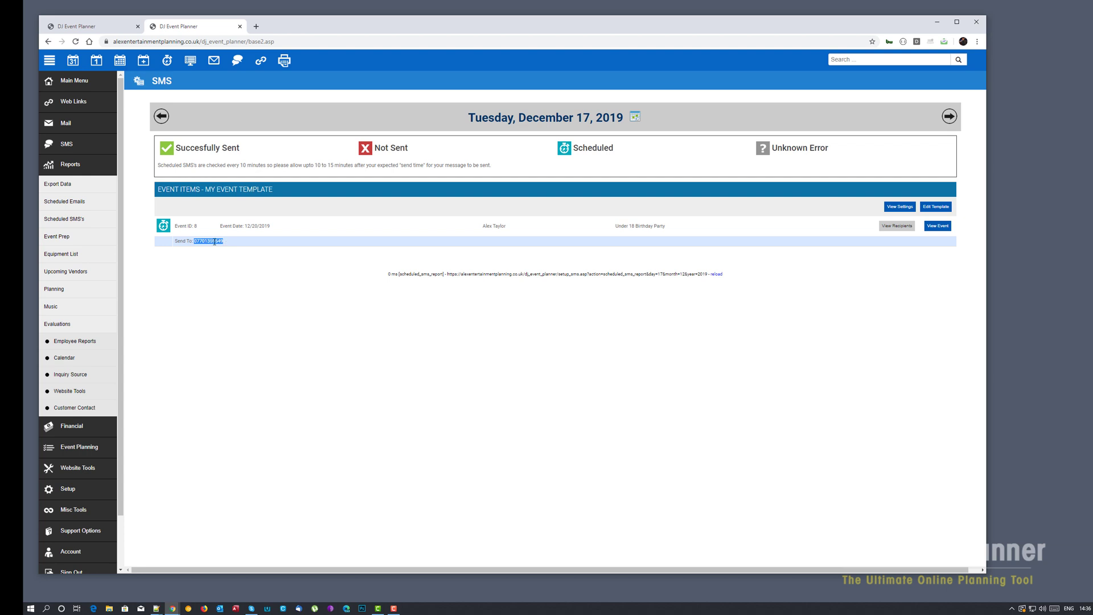
{"action": "left_click", "coordinate": [268, 190]}
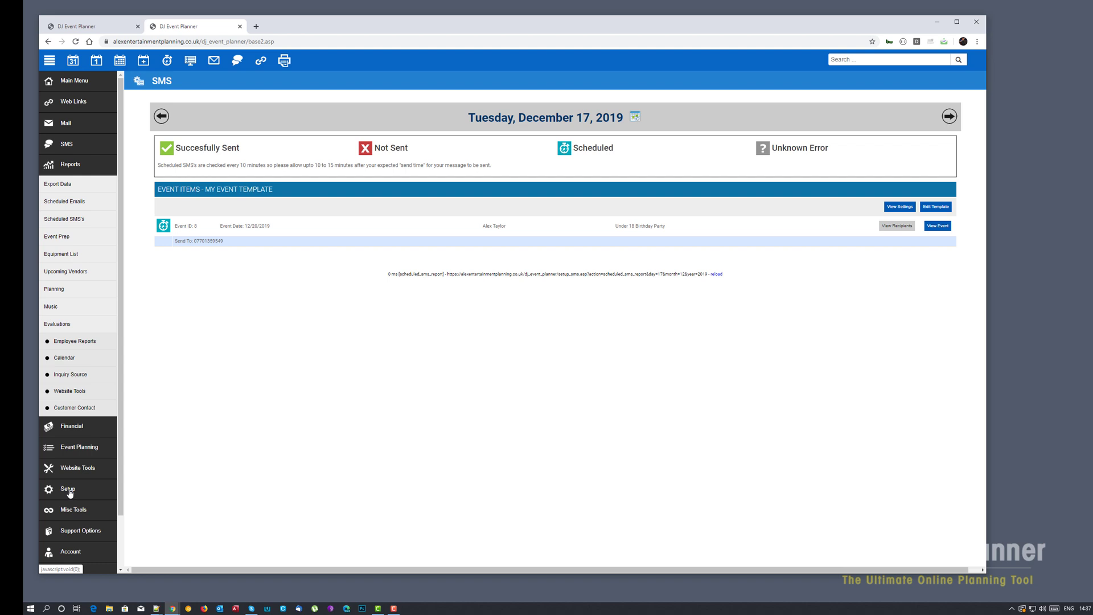
- Open the Scheduling (BETA) tab of the Meeting Reminder Template under Meeting Reminders
{"action": "key", "text": "ctrl+1"}
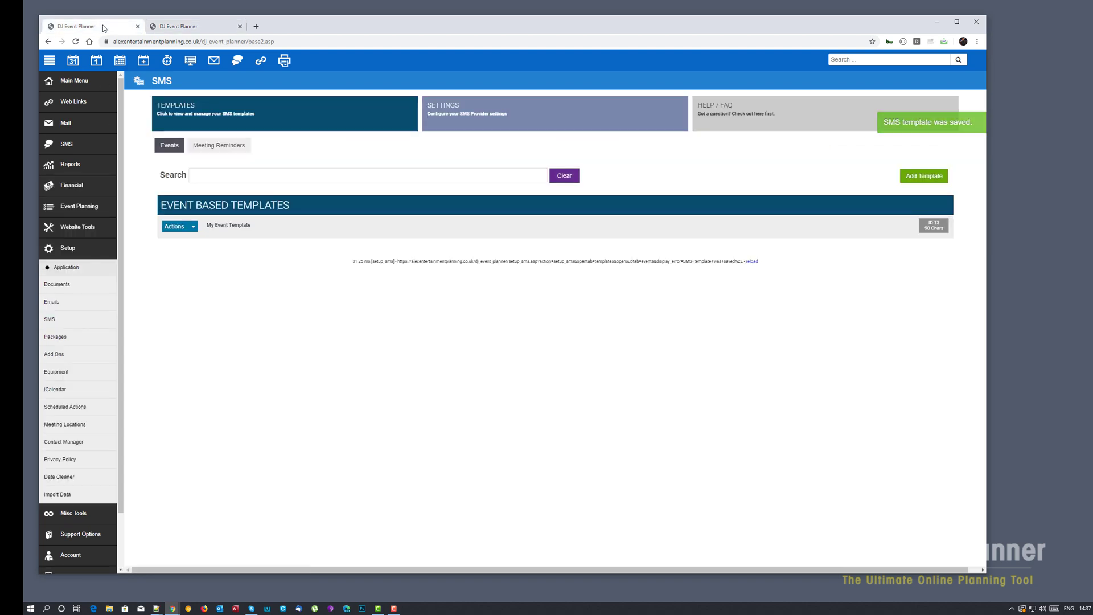
{"action": "left_click", "coordinate": [221, 147]}
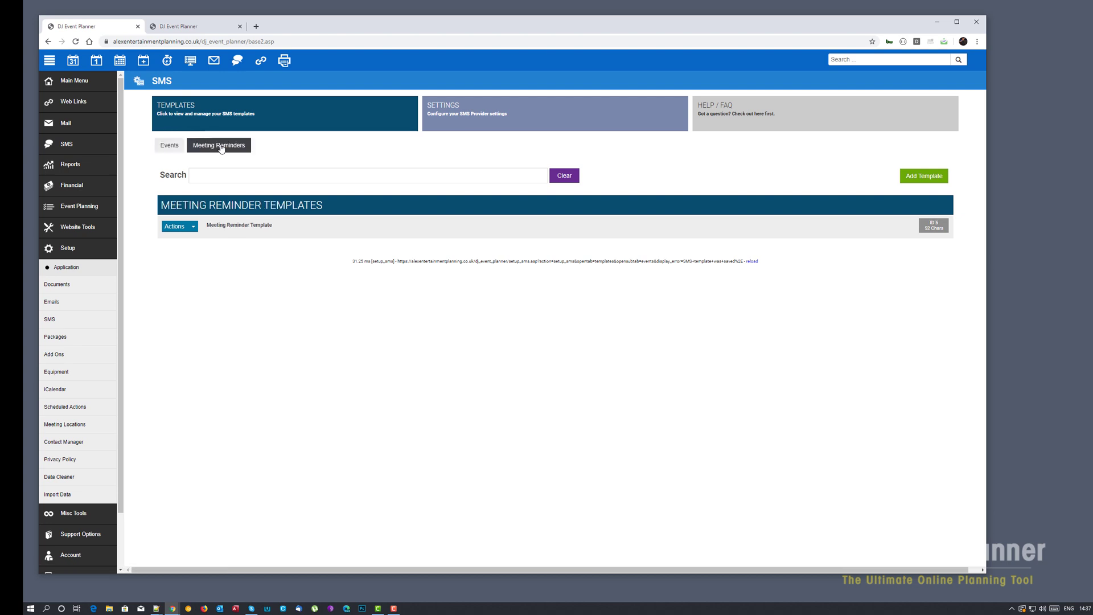
{"action": "left_click", "coordinate": [241, 226]}
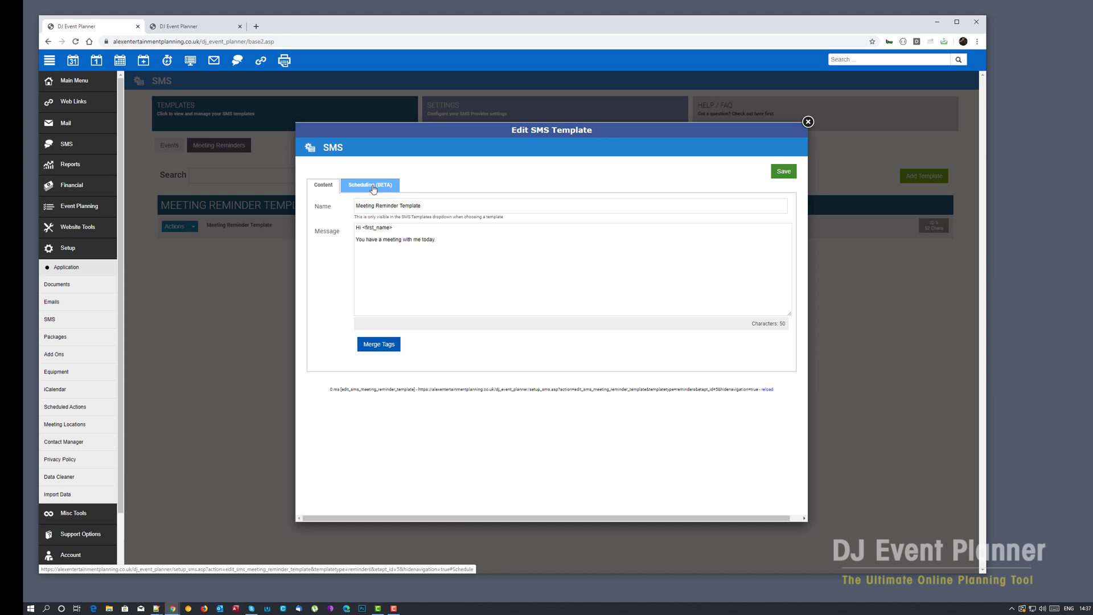
{"action": "left_click", "coordinate": [373, 187]}
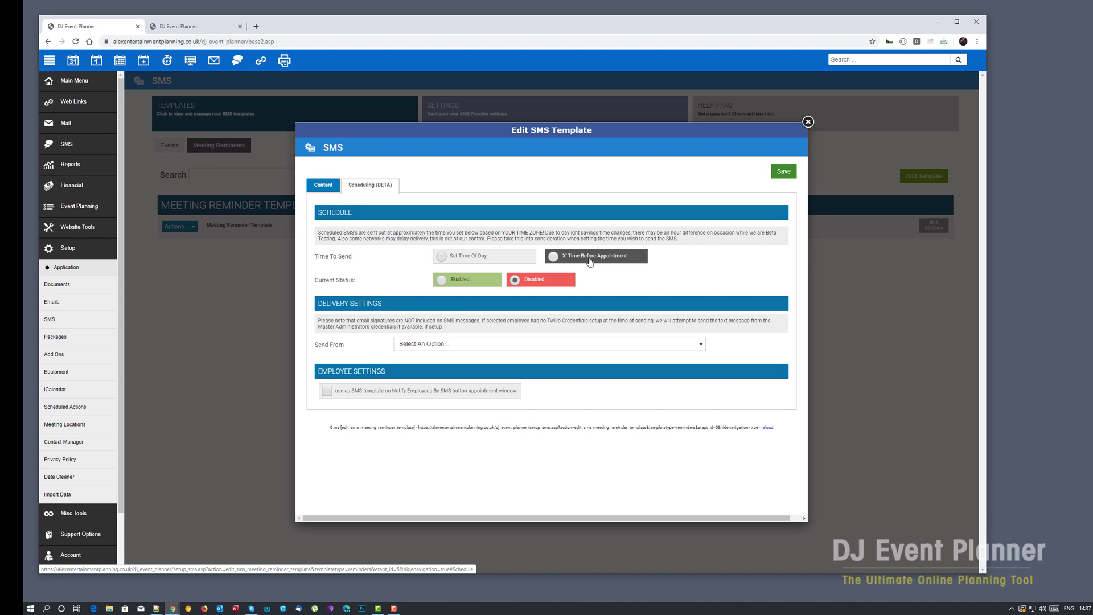
- Set the reminder to send 3 days before at 10 AM, enabled, from Master Administrator
{"action": "left_click", "coordinate": [442, 257]}
{"action": "left_click", "coordinate": [456, 278]}
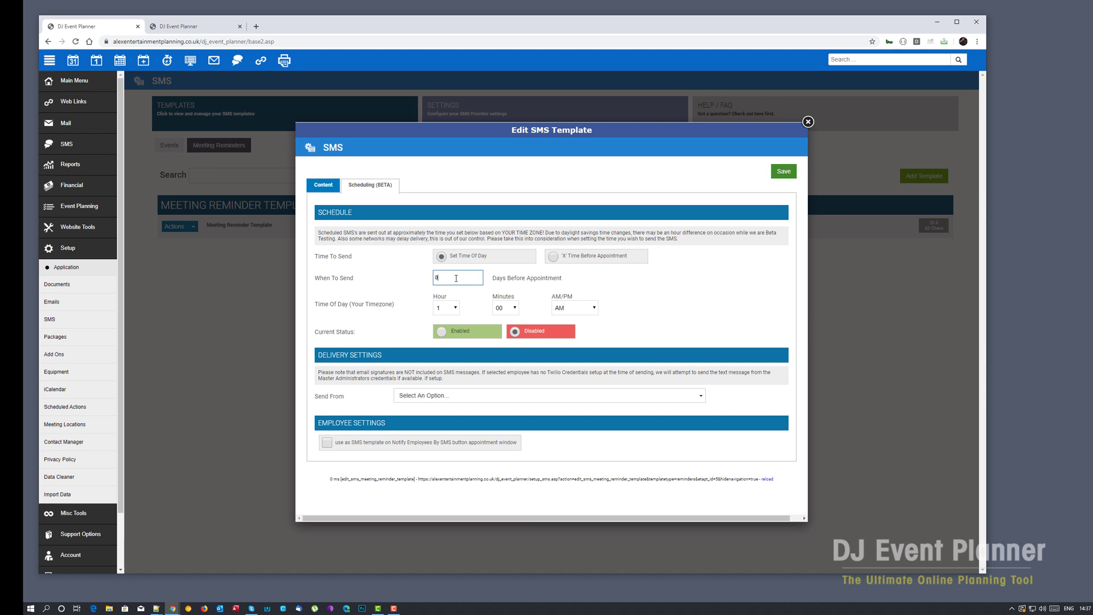
{"action": "left_click_drag", "start_coordinate": [456, 278], "coordinate": [429, 277]}
{"action": "left_click", "coordinate": [455, 307]}
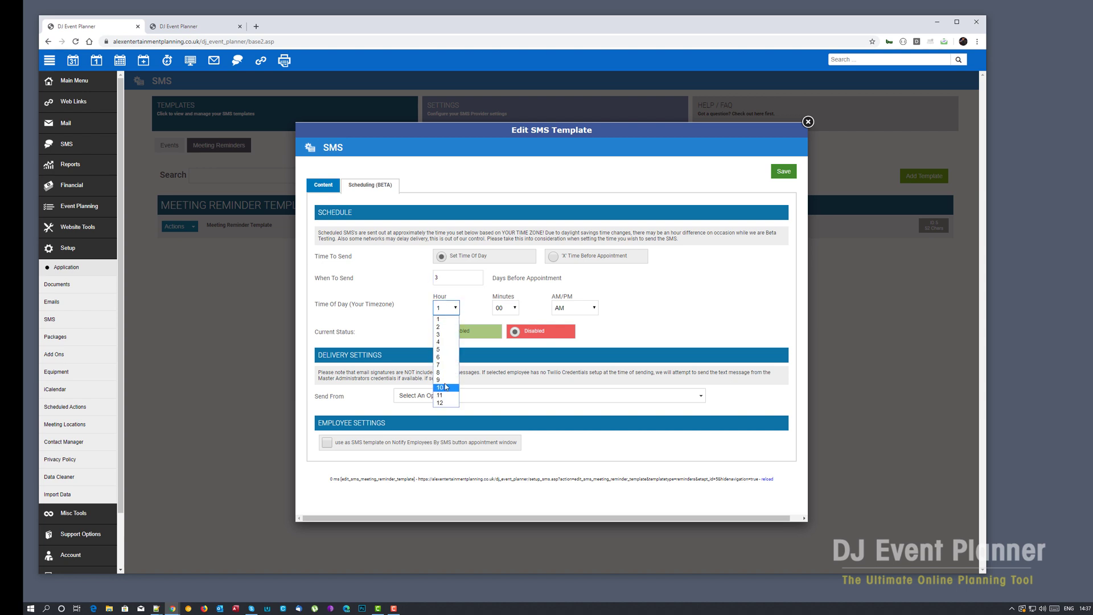
{"action": "left_click", "coordinate": [446, 387]}
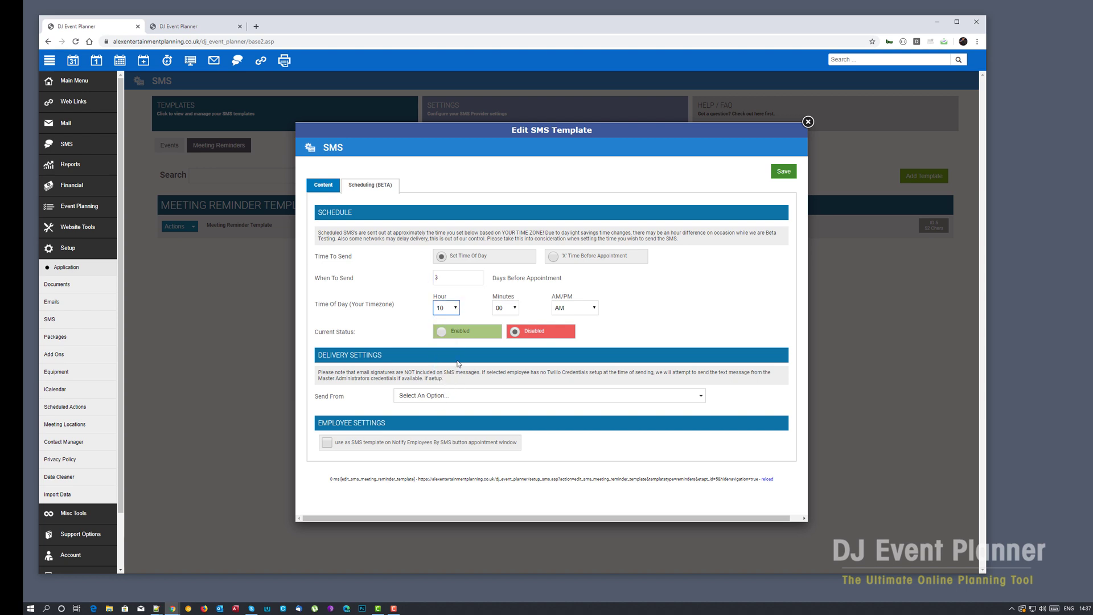
{"action": "left_click", "coordinate": [441, 333]}
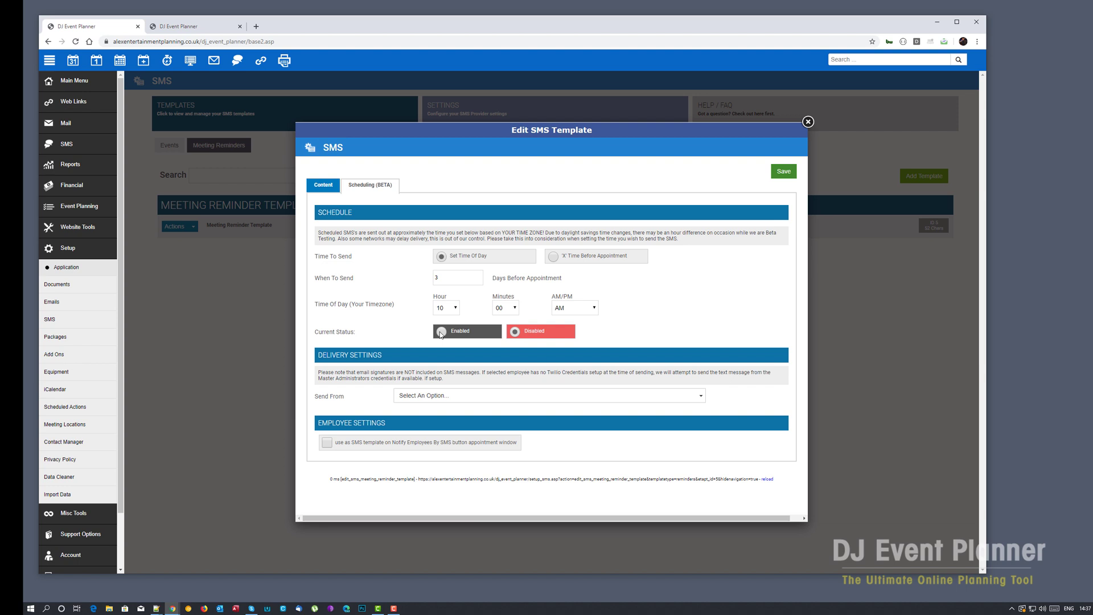
{"action": "left_click", "coordinate": [520, 397]}
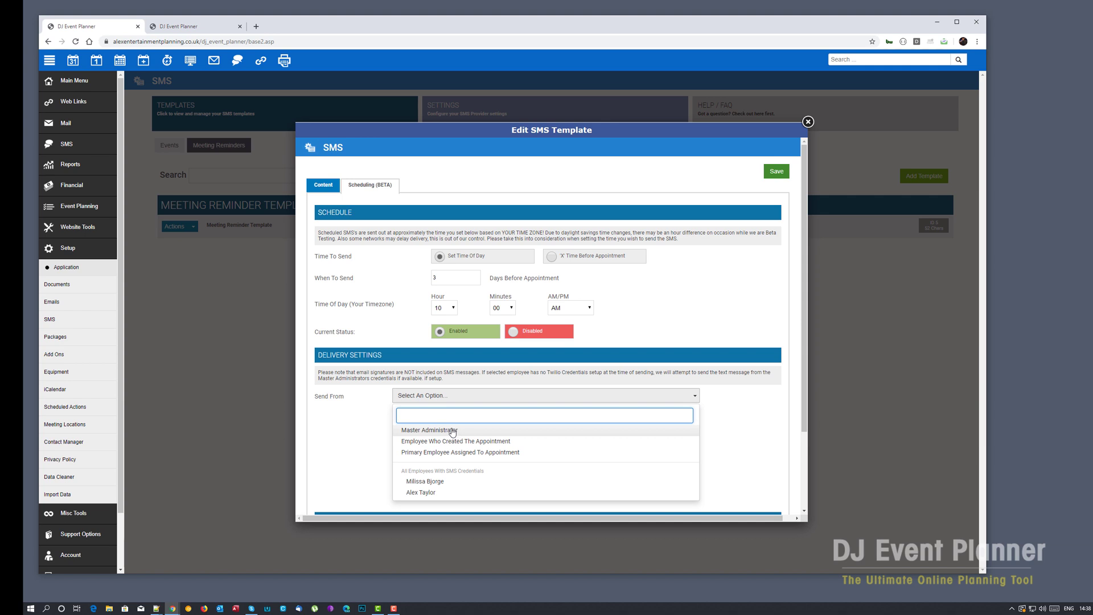
{"action": "left_click", "coordinate": [451, 430]}
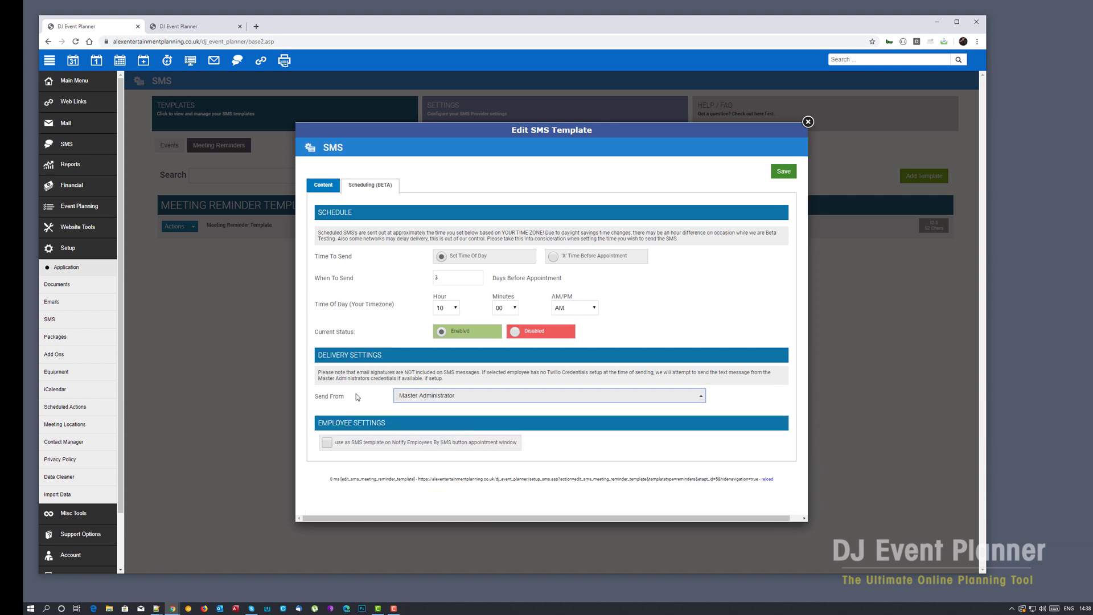
- Save the reminder template schedule and start a new planner item
{"action": "left_click", "coordinate": [789, 173]}
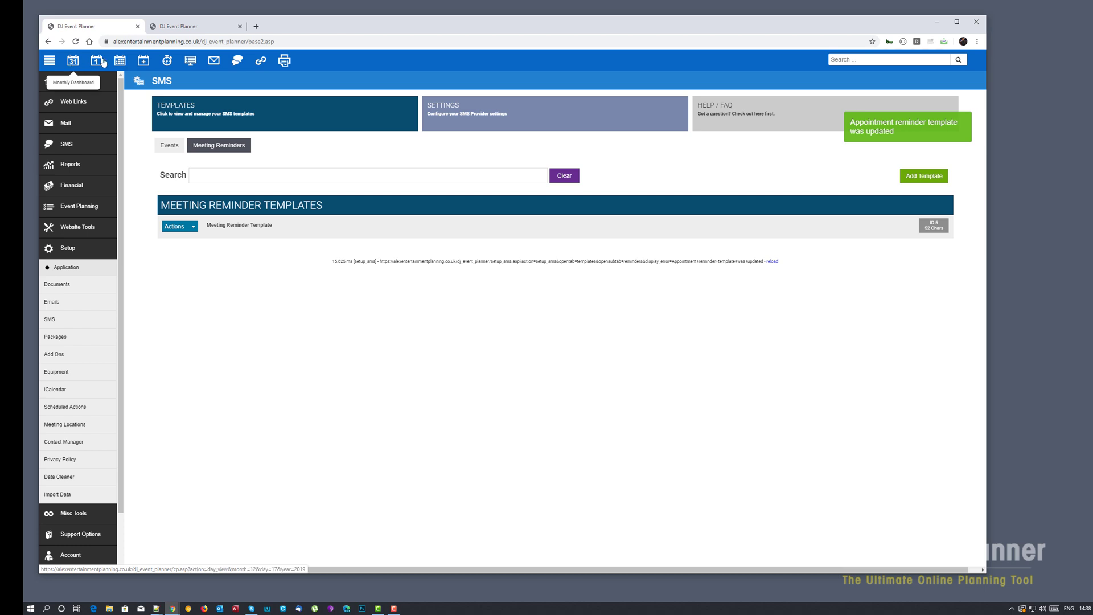
{"action": "left_click", "coordinate": [168, 61]}
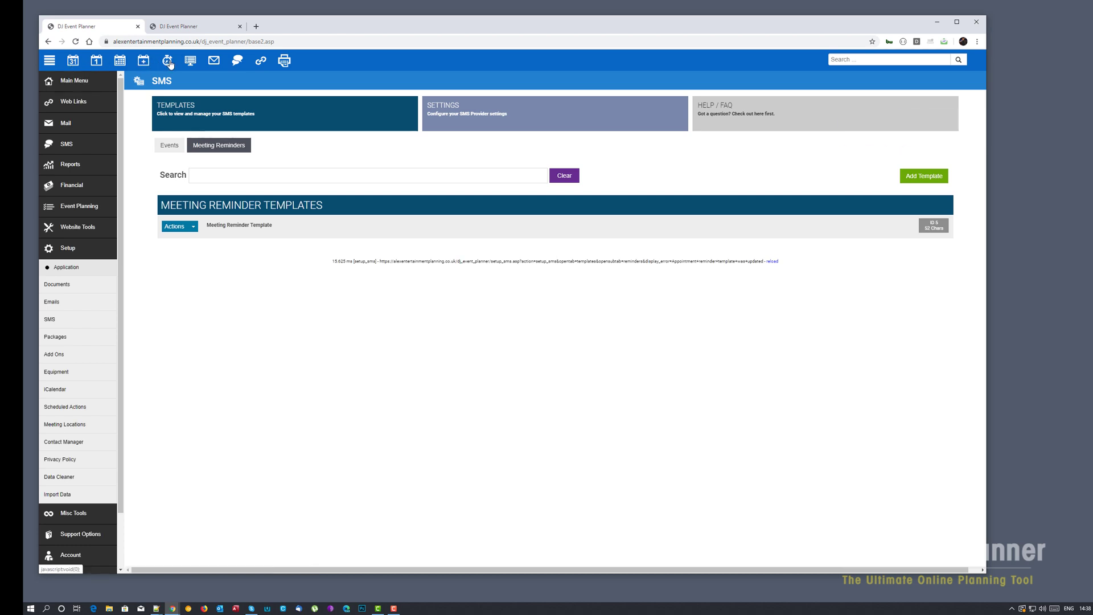
{"action": "left_click_drag", "start_coordinate": [188, 7], "coordinate": [548, 90]}
- Title the new item 'Test With Time' and enter a placeholder description
{"action": "left_click", "coordinate": [483, 163]}
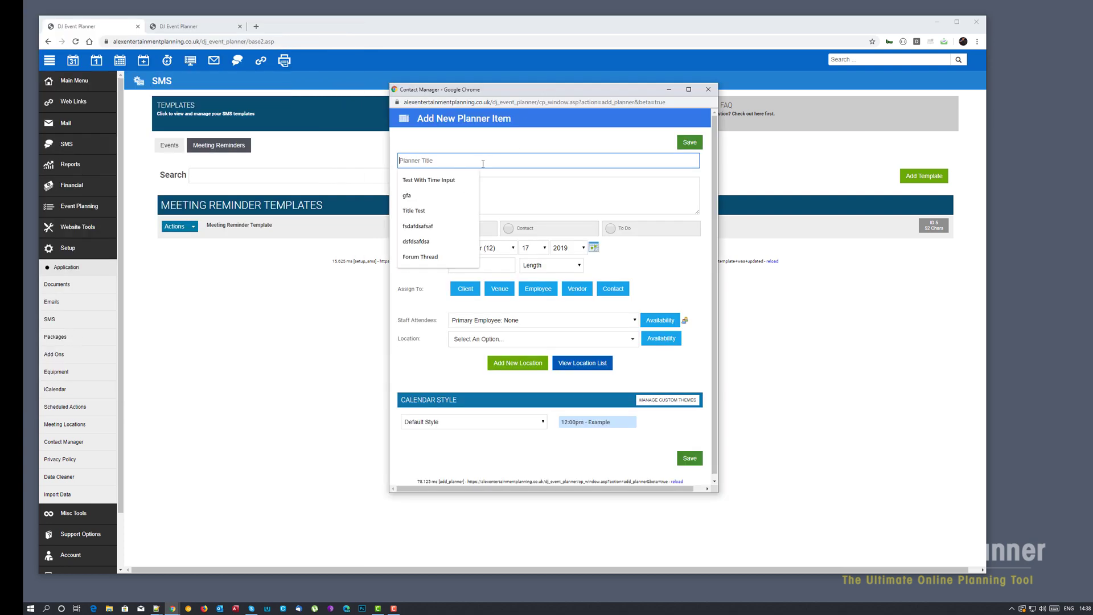
{"action": "key", "text": "Down"}
{"action": "key", "text": "Return"}
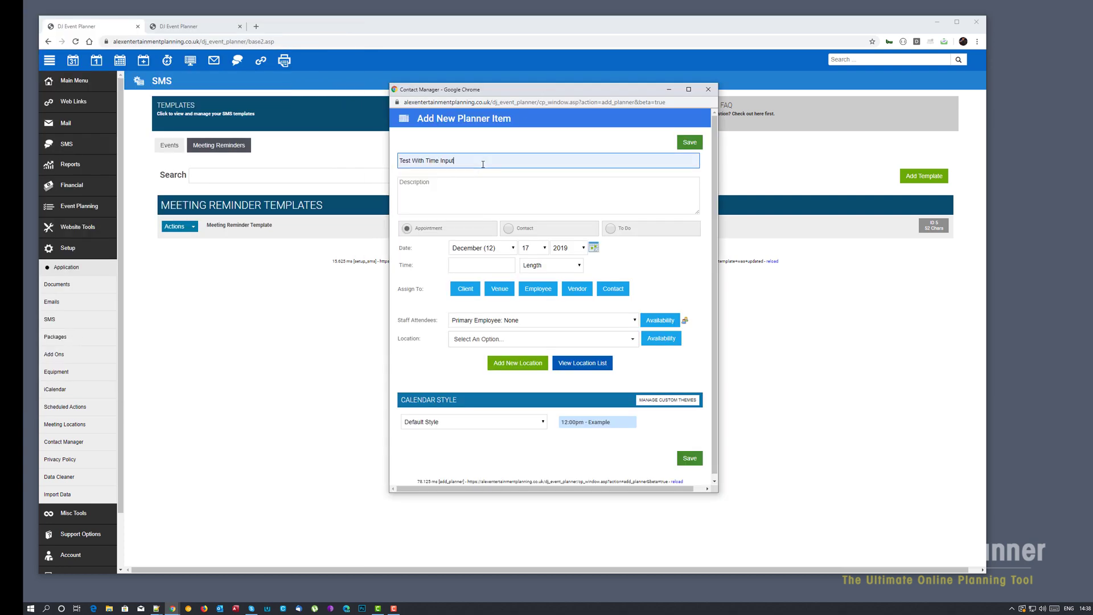
{"action": "double_click", "coordinate": [441, 161]}
{"action": "key", "text": "BackSpace"}
{"action": "left_click", "coordinate": [447, 204]}
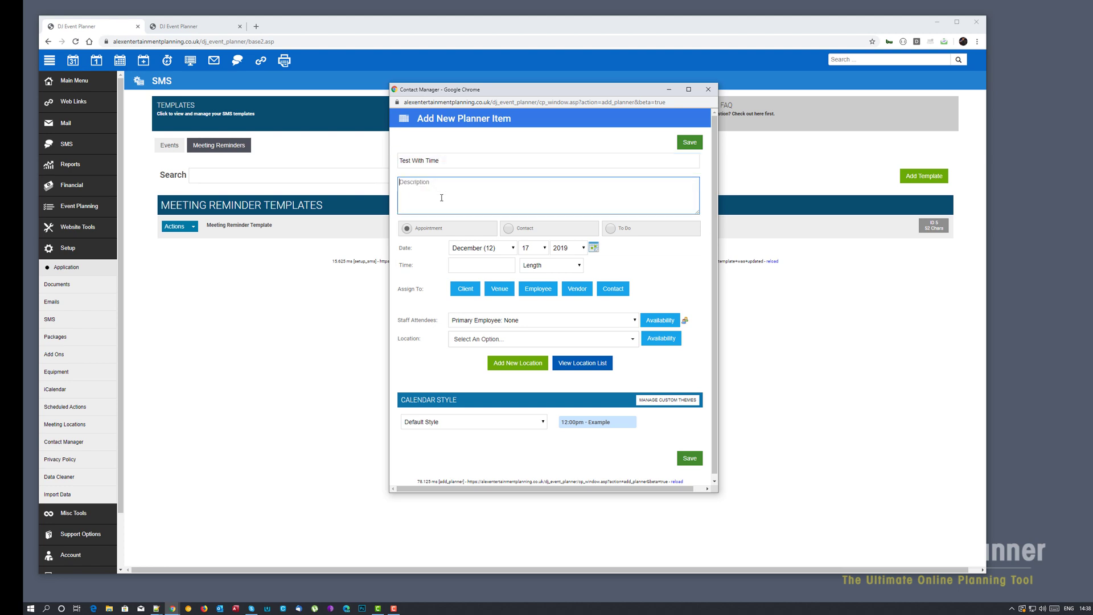
{"action": "type", "text": "gfdsgsfdgsfdgfsgsg"}
- Set the appointment time to 5pm and the day to 22
{"action": "left_click", "coordinate": [480, 265]}
{"action": "type", "text": "5pm"}
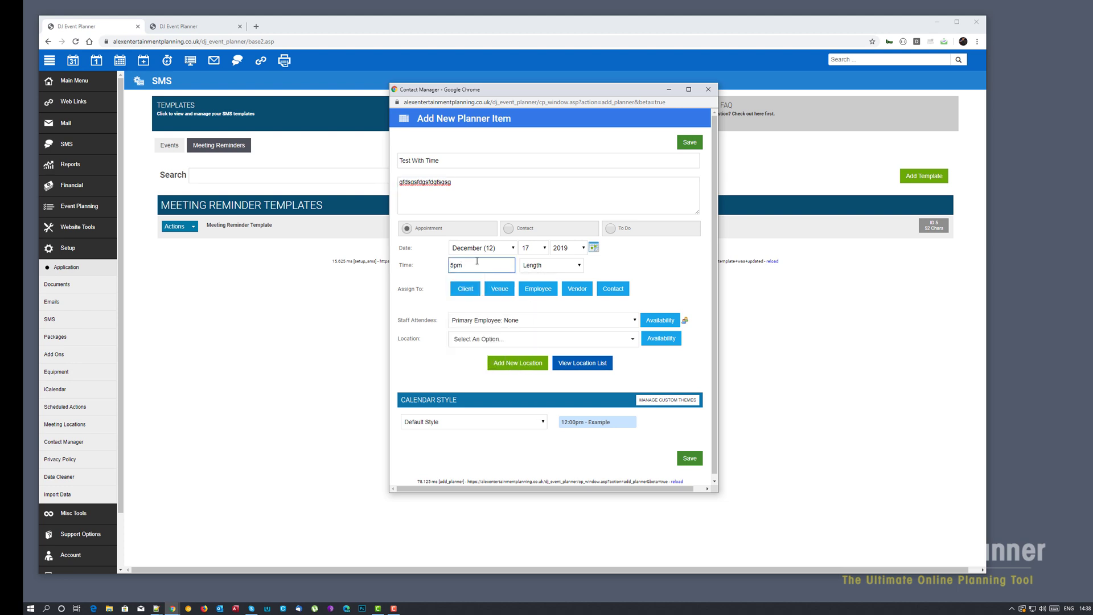
{"action": "left_click", "coordinate": [538, 249]}
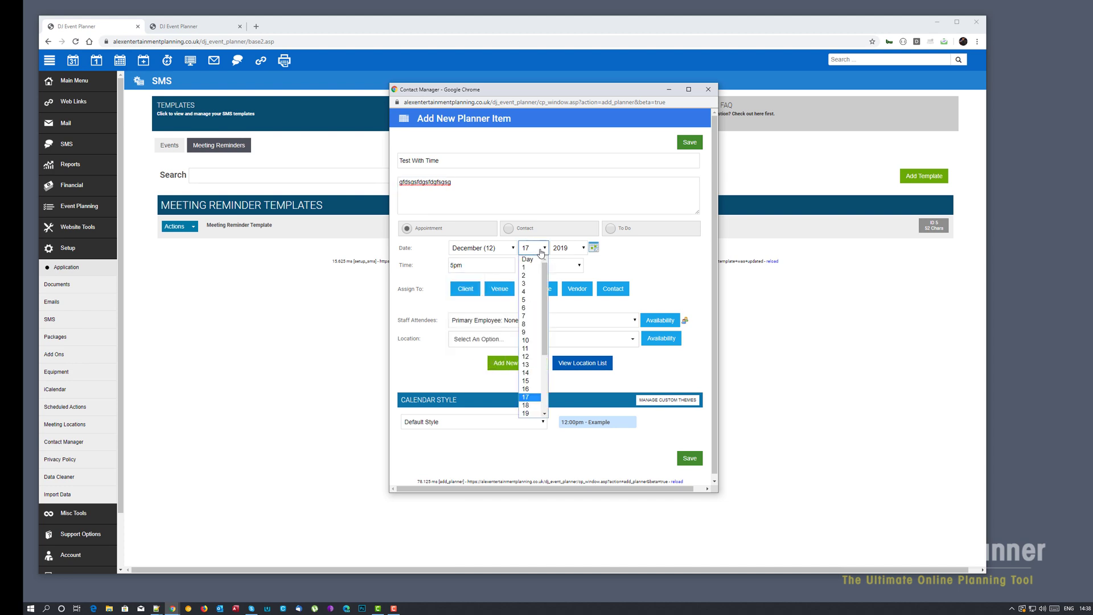
{"action": "scroll", "coordinate": [532, 395], "scroll_direction": "down", "scroll_amount": 2}
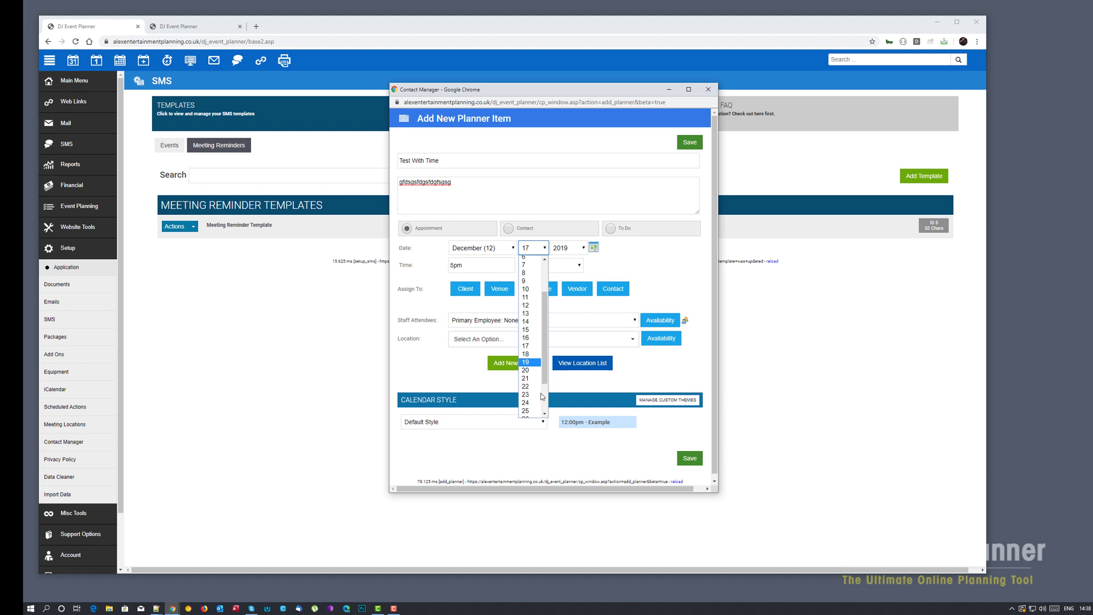
{"action": "left_click", "coordinate": [529, 387]}
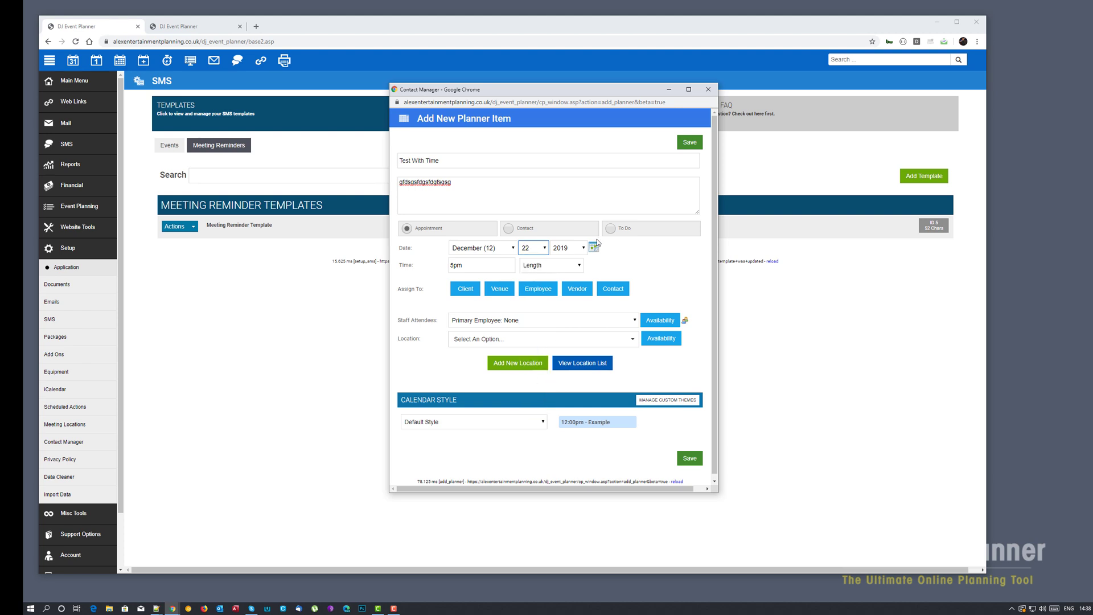
- Assign the Test With Time appointment to the client
{"action": "left_click", "coordinate": [466, 289]}
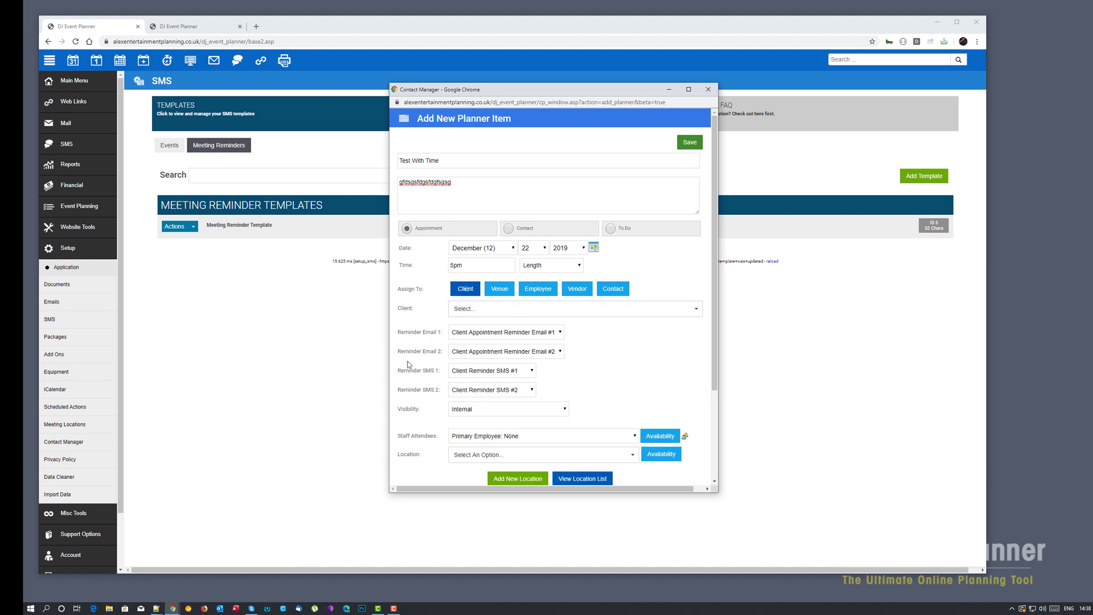
{"action": "left_click", "coordinate": [506, 310]}
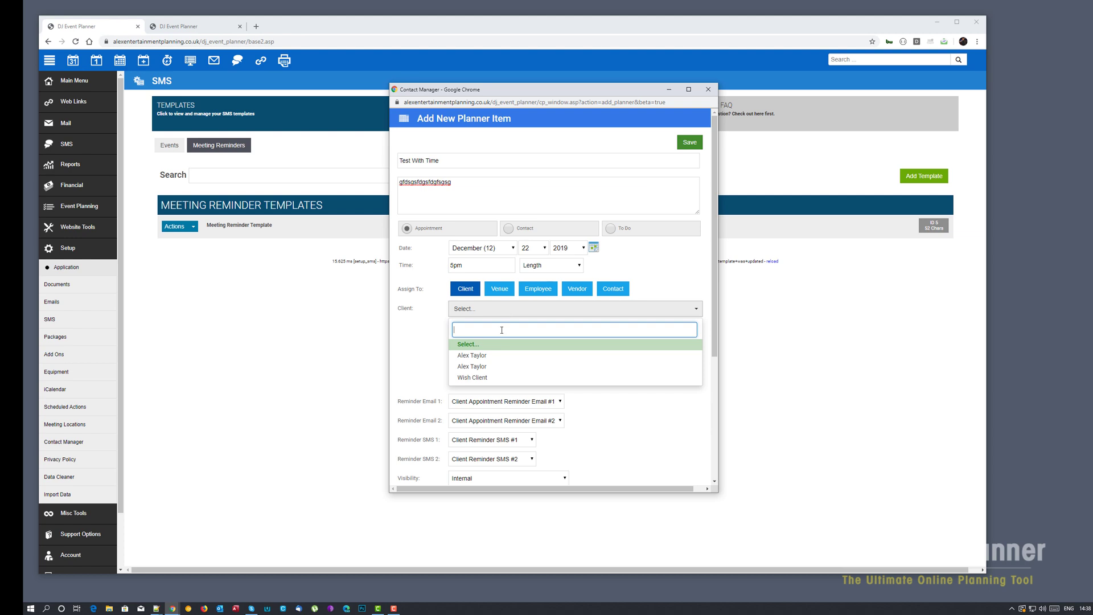
{"action": "left_click", "coordinate": [487, 356]}
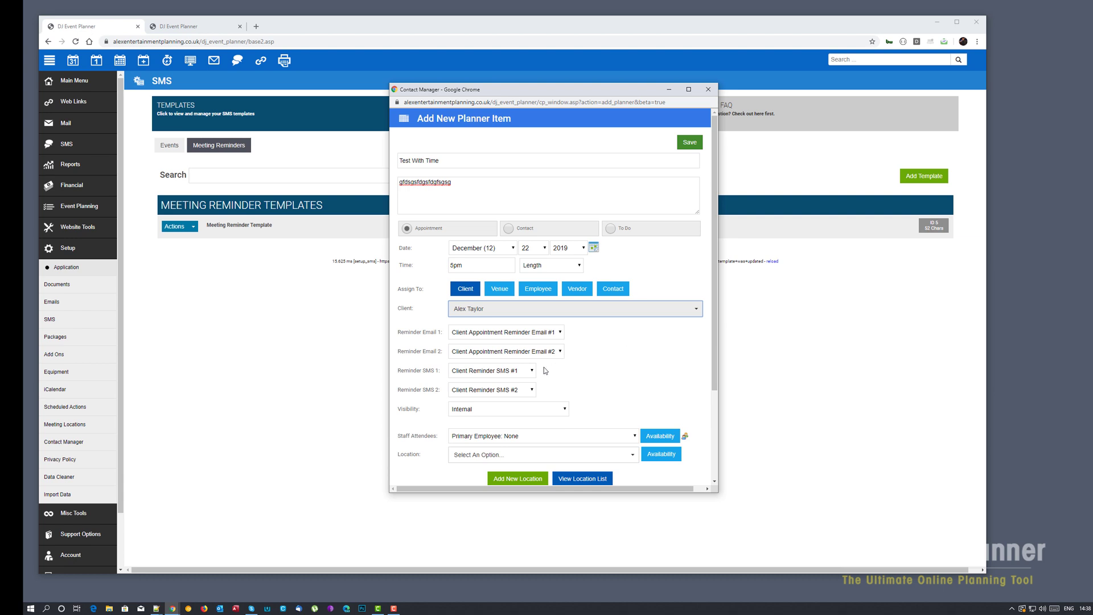
- Set Reminder SMS 1 to Meeting Reminder Template and save the appointment
{"action": "left_click", "coordinate": [517, 371]}
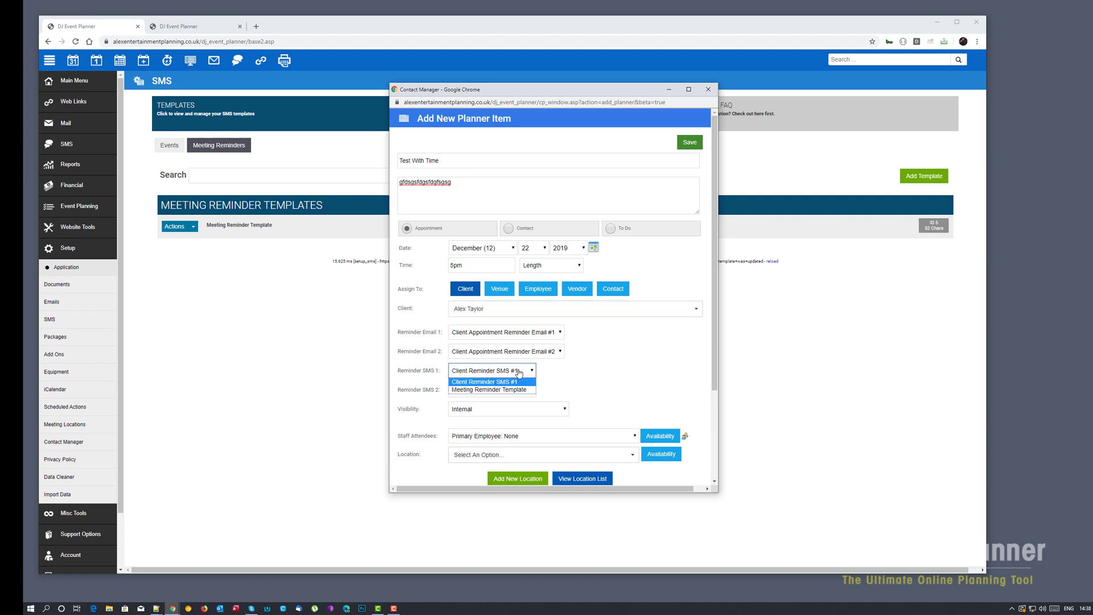
{"action": "left_click", "coordinate": [399, 373]}
{"action": "triple_click", "coordinate": [414, 370]}
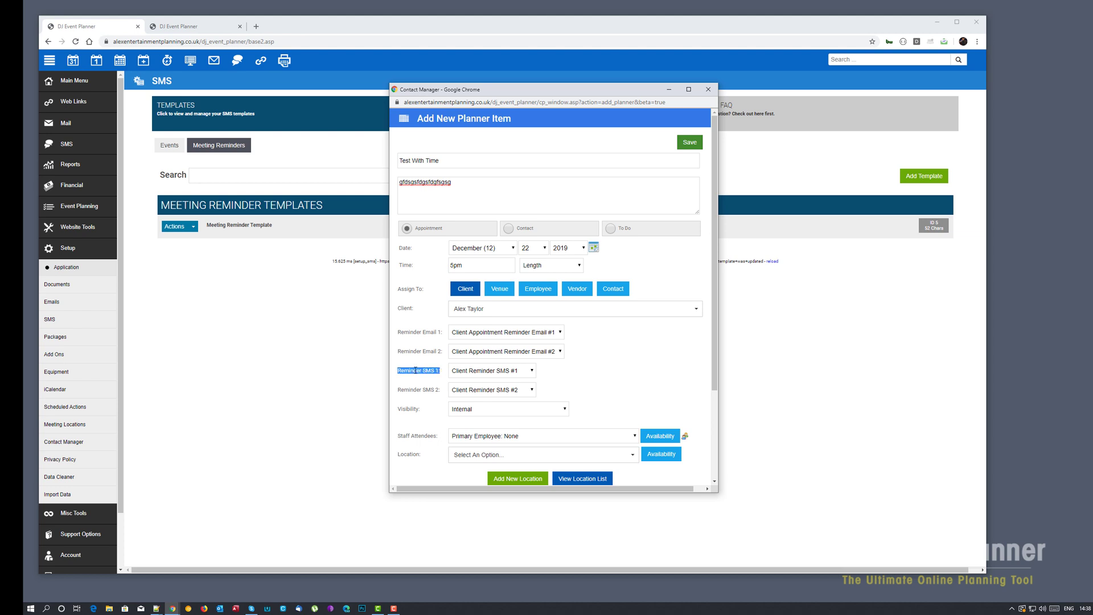
{"action": "triple_click", "coordinate": [427, 390]}
{"action": "left_click", "coordinate": [524, 371]}
{"action": "left_click", "coordinate": [502, 390]}
{"action": "left_click", "coordinate": [643, 373]}
{"action": "left_click", "coordinate": [689, 142]}
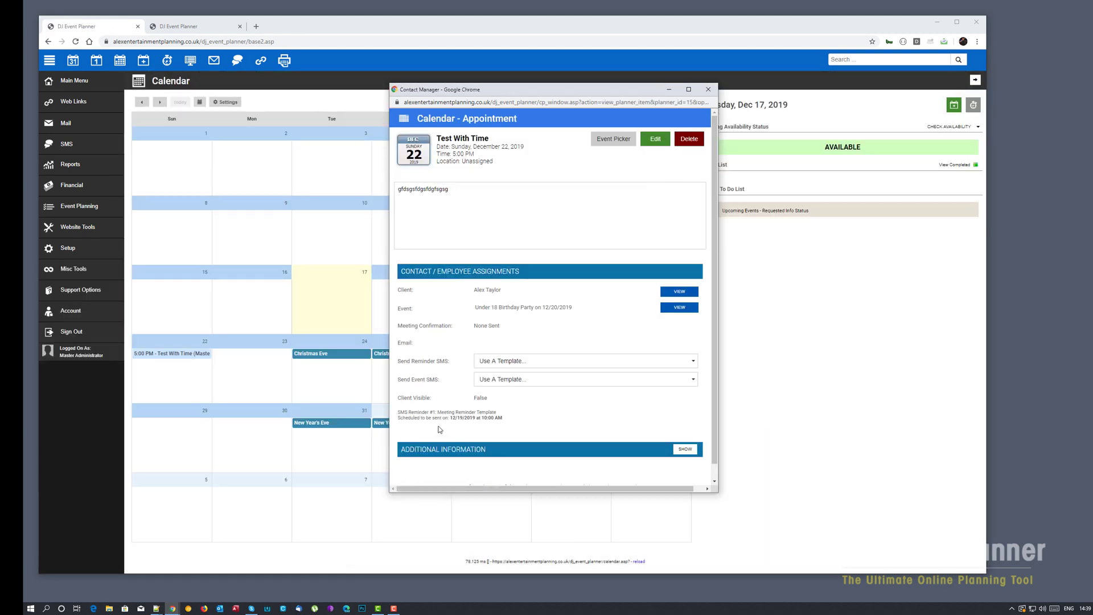
{"action": "left_click_drag", "start_coordinate": [399, 412], "coordinate": [442, 413]}
{"action": "left_click", "coordinate": [464, 418]}
{"action": "left_click_drag", "start_coordinate": [399, 411], "coordinate": [457, 419]}
{"action": "left_click", "coordinate": [485, 419]}
- Advance the SMS report to Thursday, December 19, 2019 and view the reminder's recipients
{"action": "left_click_drag", "start_coordinate": [457, 95], "coordinate": [806, 159]}
{"action": "left_click", "coordinate": [178, 28]}
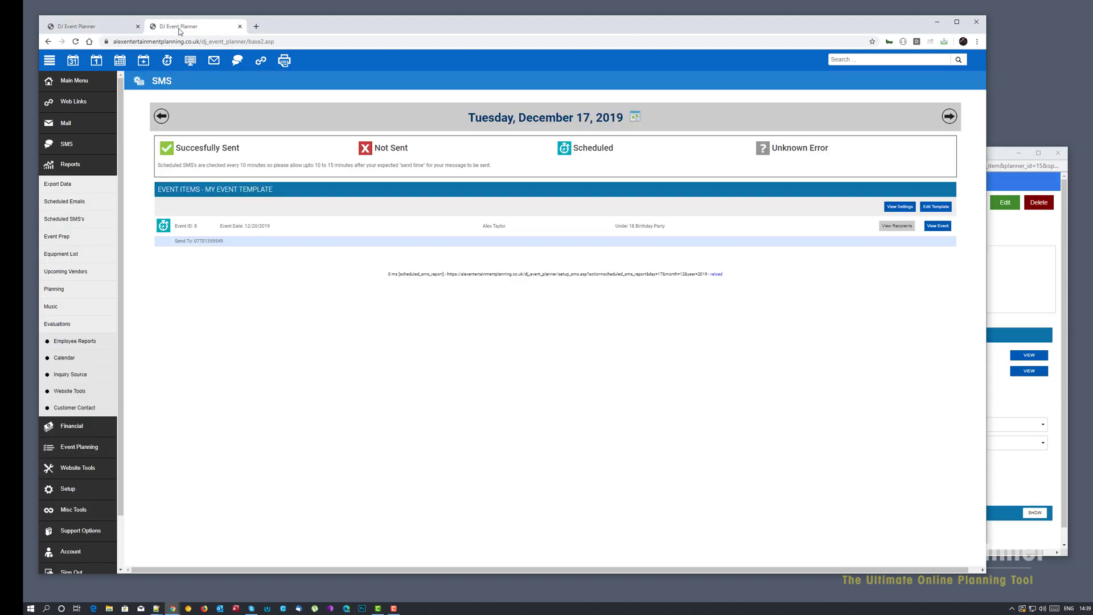
{"action": "right_click", "coordinate": [258, 282]}
{"action": "left_click", "coordinate": [956, 118]}
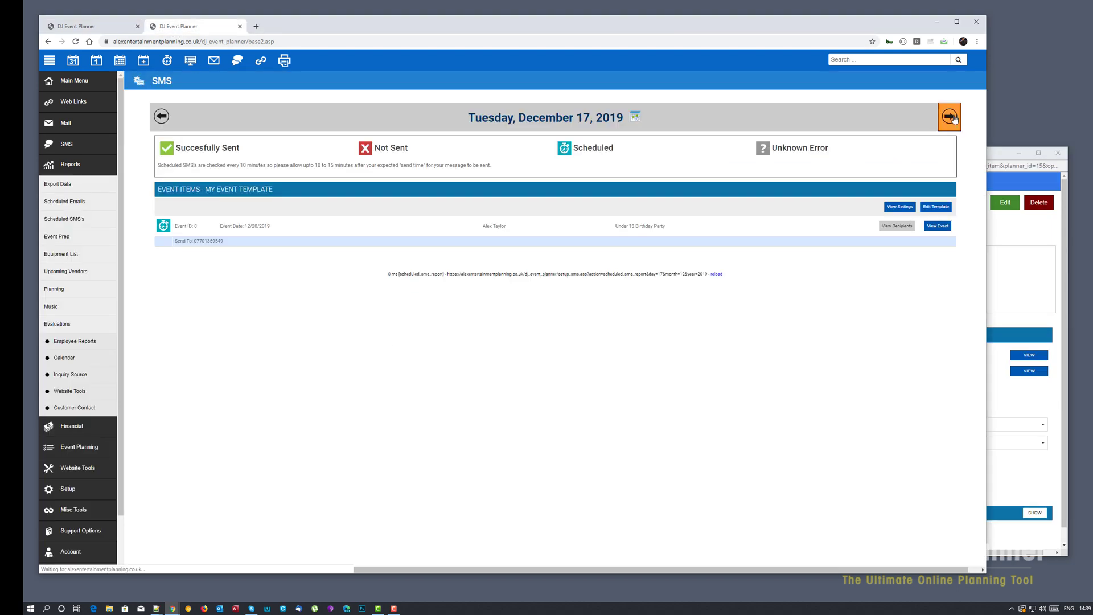
{"action": "left_click", "coordinate": [955, 117]}
{"action": "left_click", "coordinate": [954, 118]}
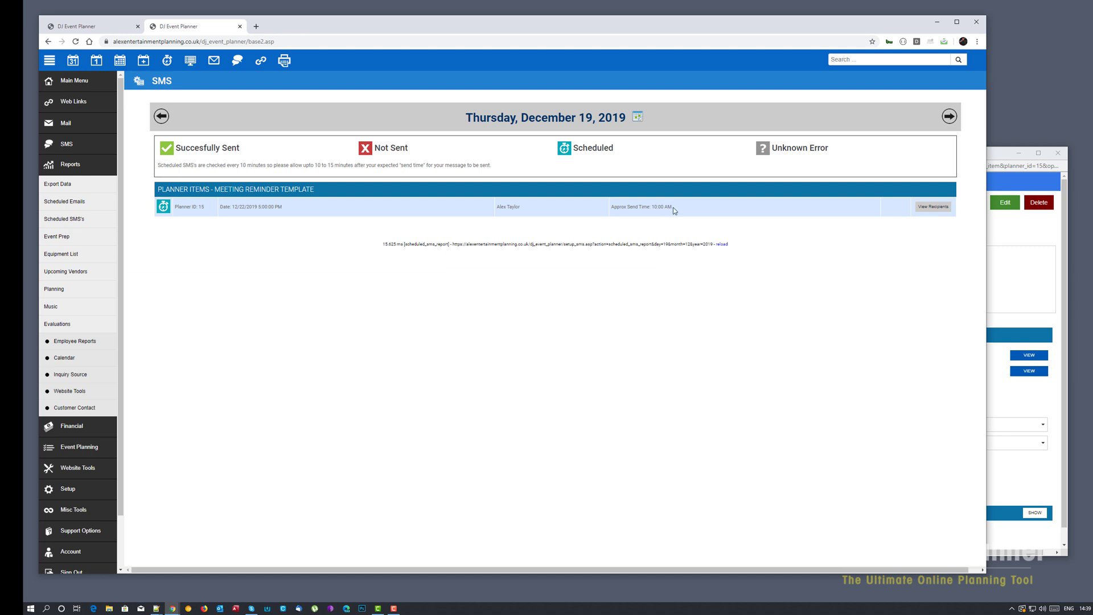
{"action": "left_click", "coordinate": [945, 210]}
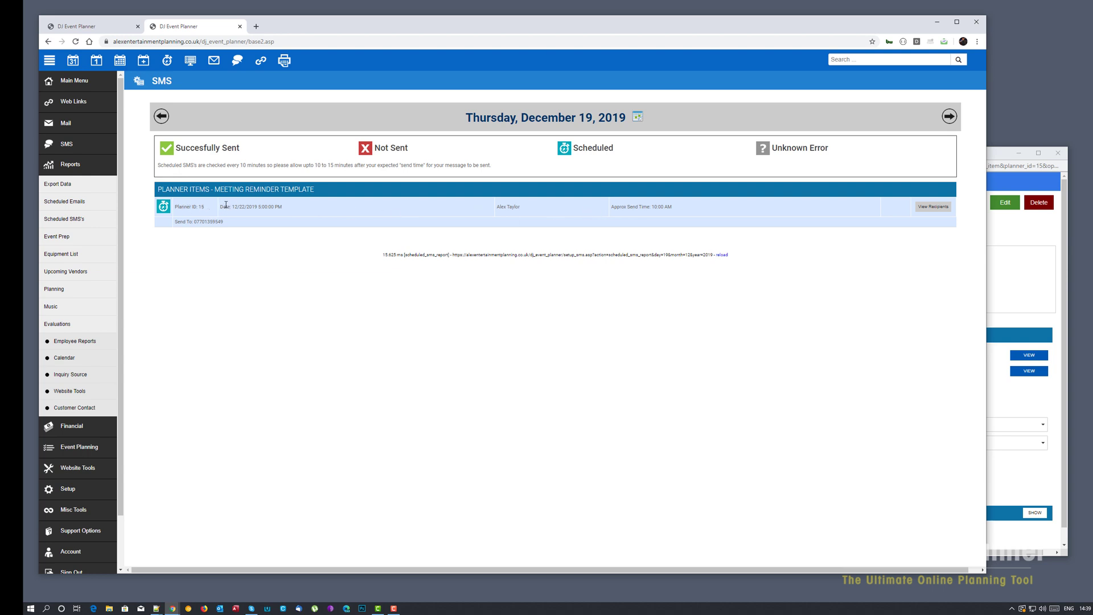
{"action": "key", "text": "ctrl+shift+Tab"}
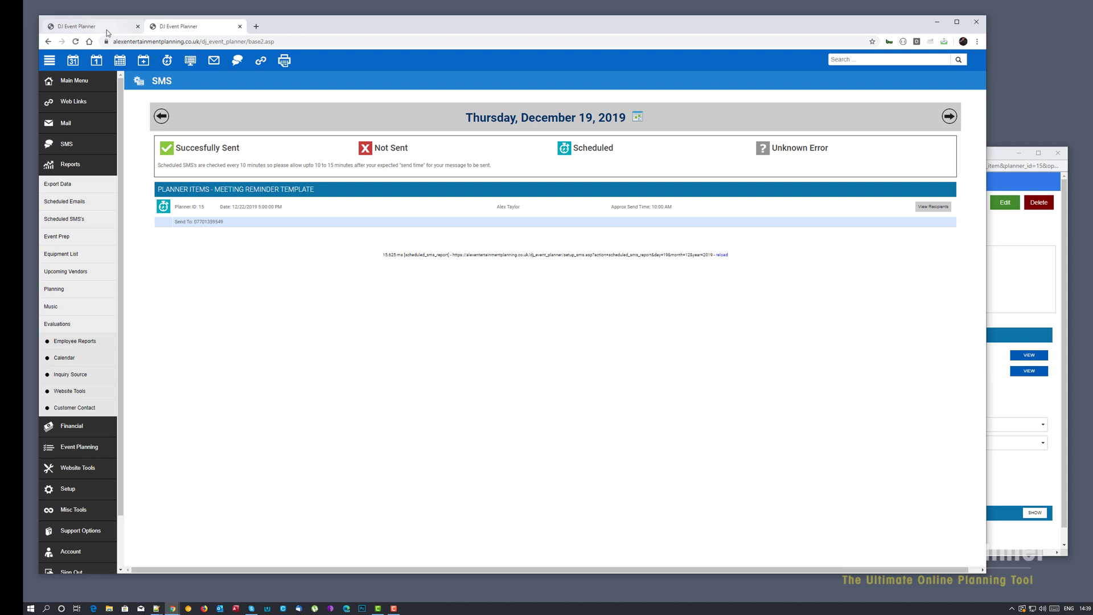
- Close the appointment popup and open the Meeting Reminder Template's scheduling settings
{"action": "left_click", "coordinate": [999, 157]}
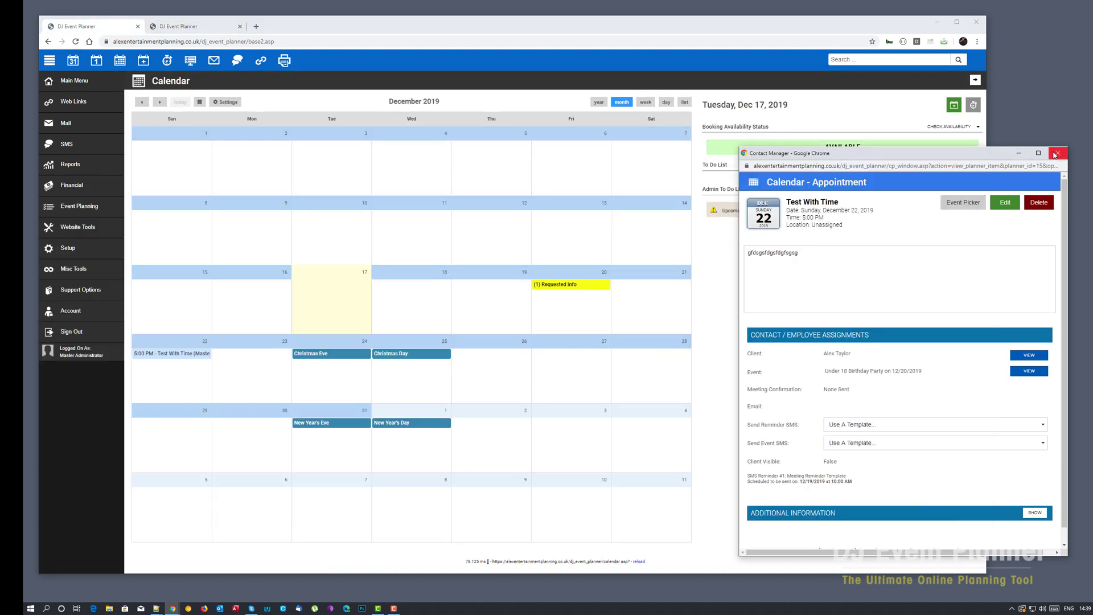
{"action": "left_click", "coordinate": [1058, 154]}
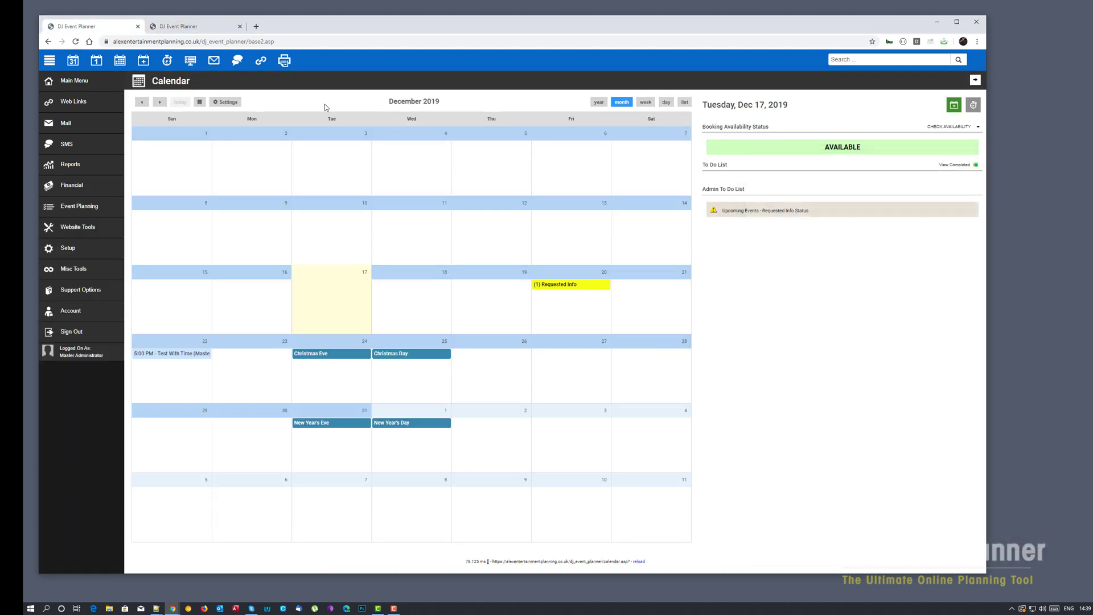
{"action": "left_click", "coordinate": [64, 250]}
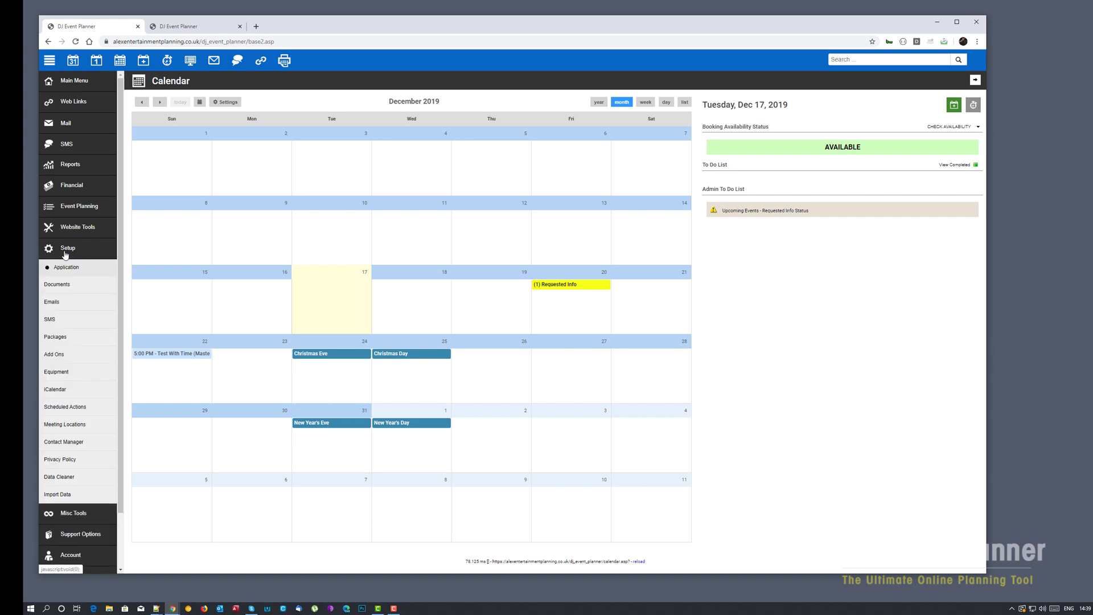
{"action": "left_click", "coordinate": [57, 320]}
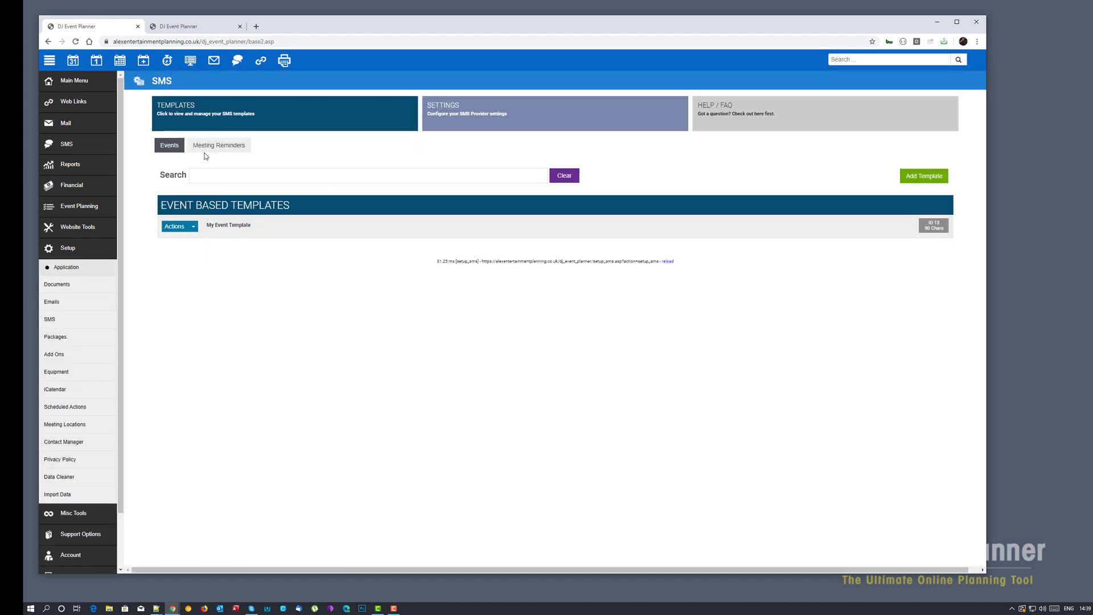
{"action": "left_click", "coordinate": [206, 152]}
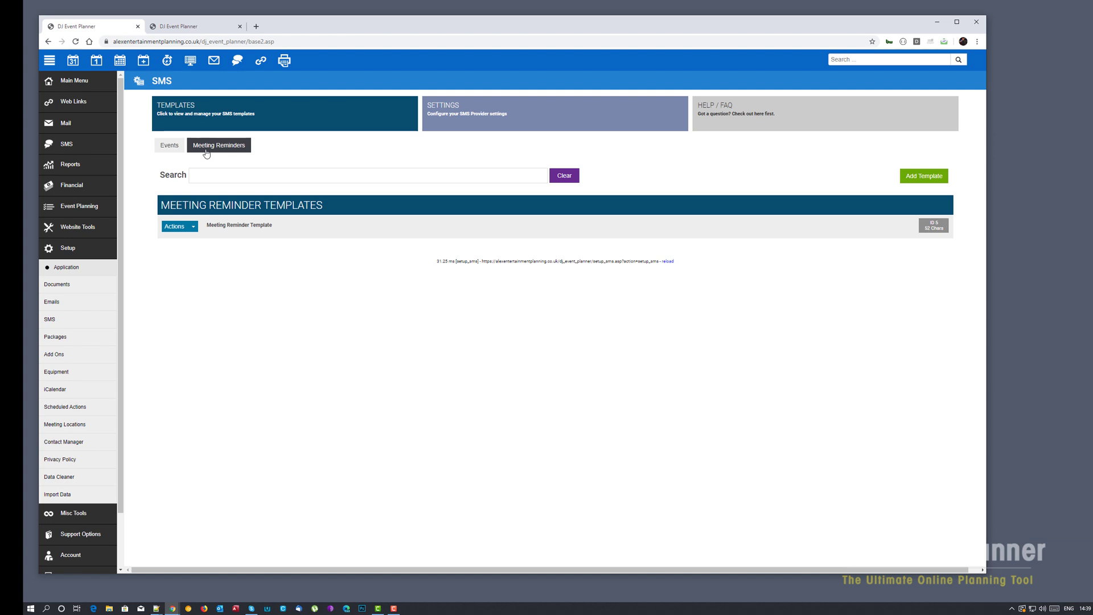
{"action": "left_click", "coordinate": [229, 225]}
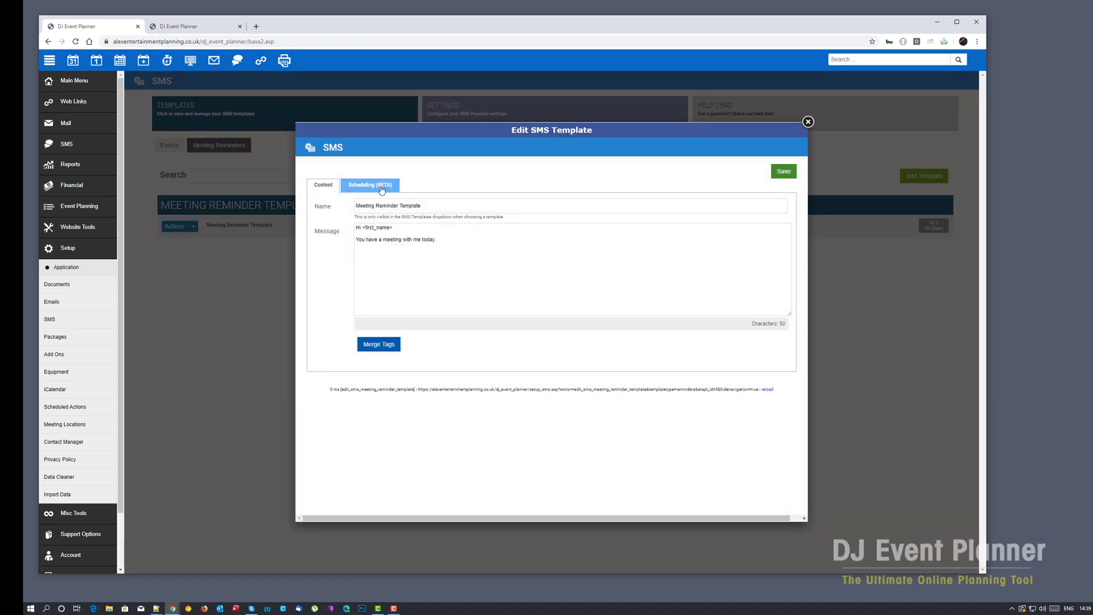
{"action": "left_click", "coordinate": [383, 188]}
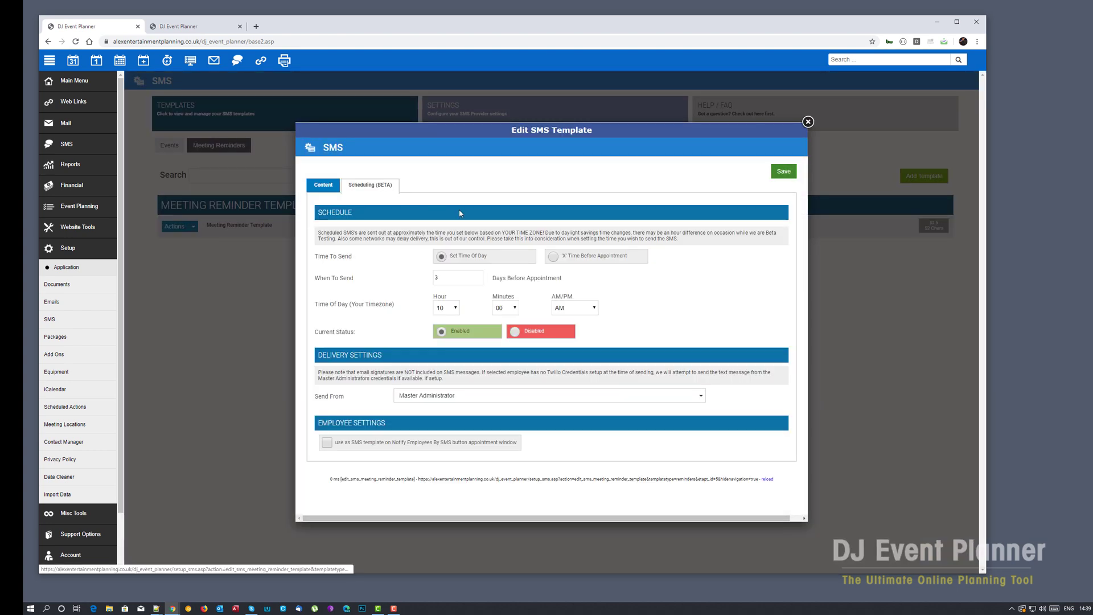
- Switch to 'X' Time Before Appointment with 120 minutes and save the template
{"action": "left_click", "coordinate": [555, 257]}
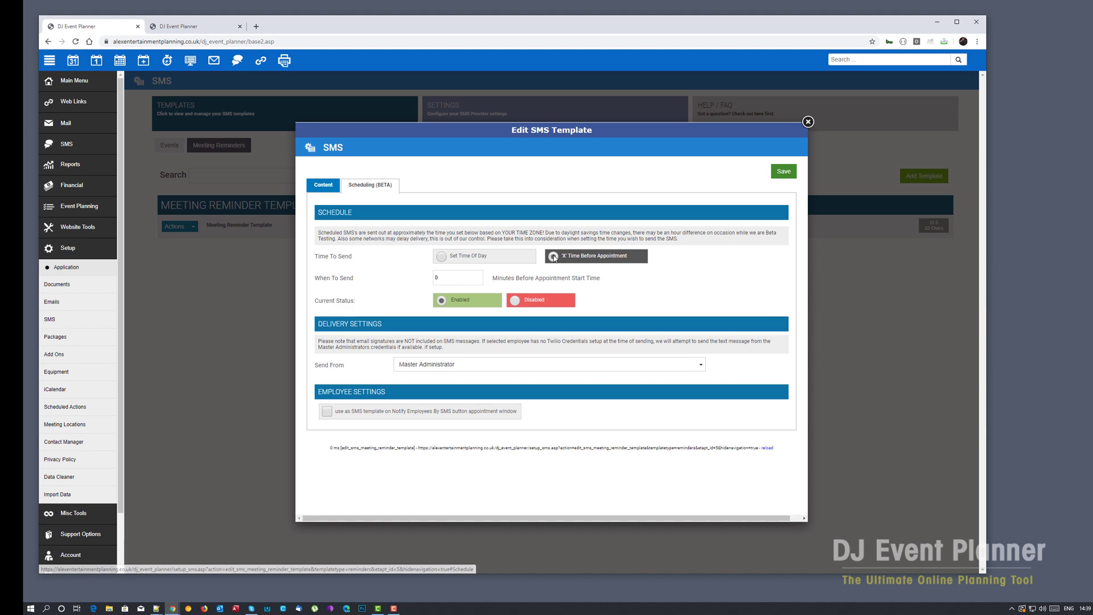
{"action": "left_click", "coordinate": [458, 277]}
{"action": "key", "text": "ctrl+a"}
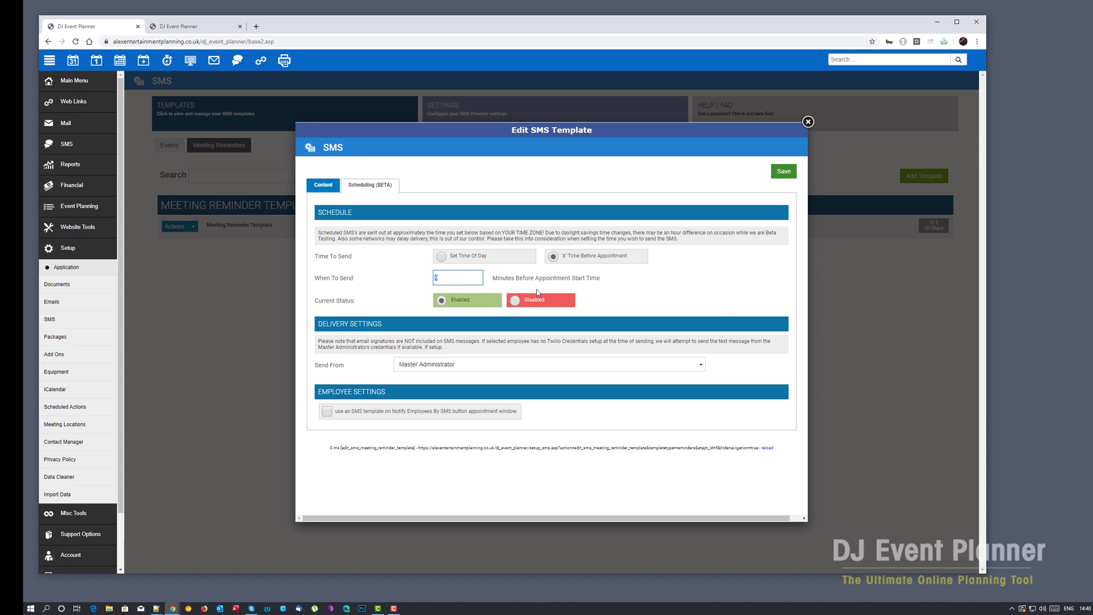
{"action": "type", "text": "120"}
{"action": "left_click", "coordinate": [582, 279]}
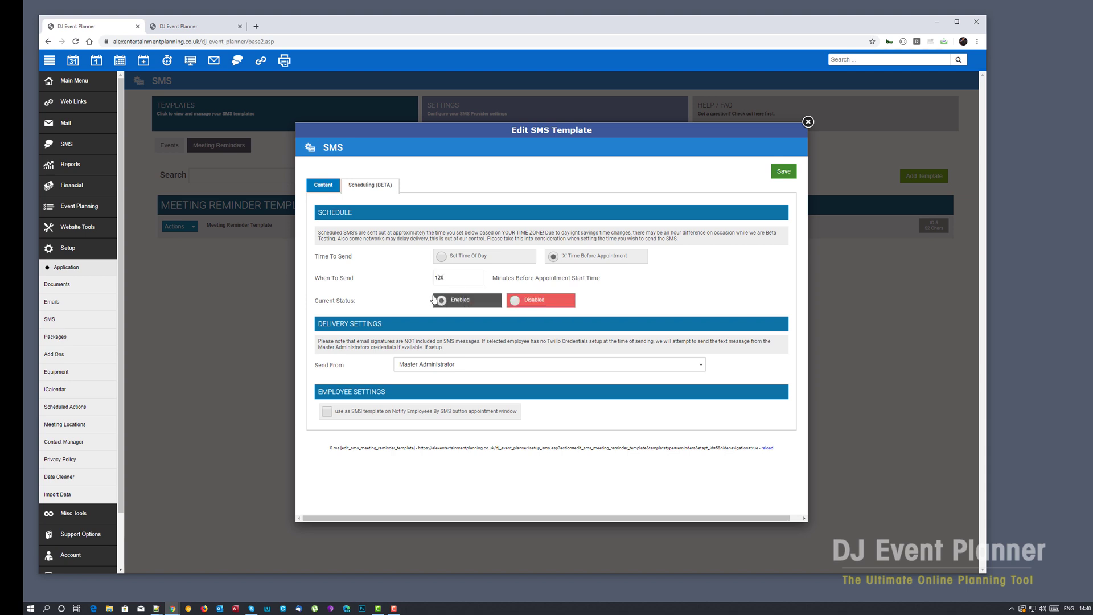
{"action": "left_click_drag", "start_coordinate": [318, 280], "coordinate": [369, 284]}
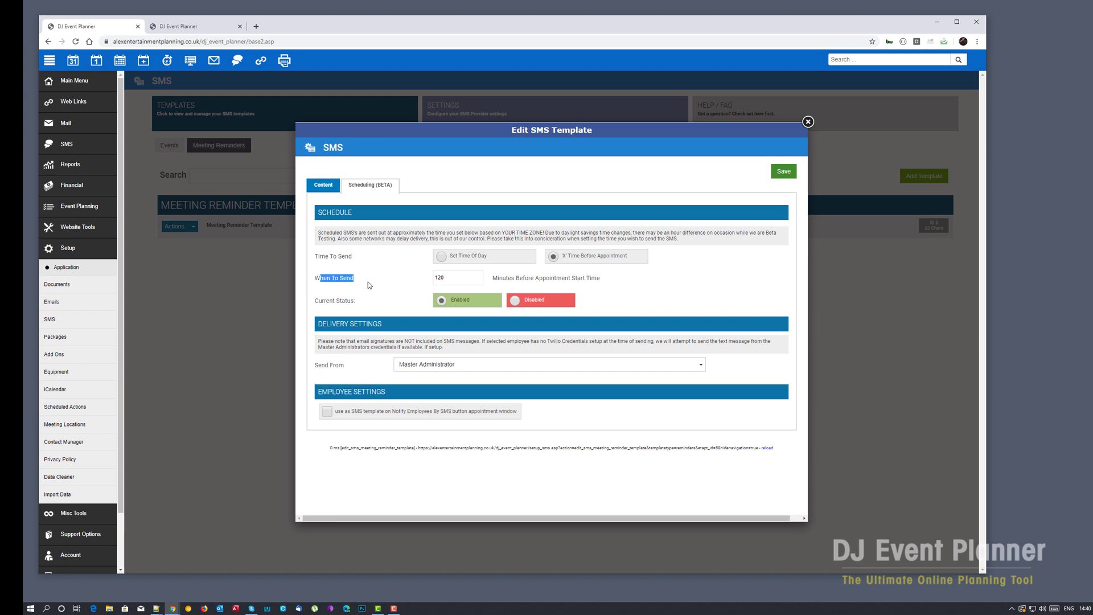
{"action": "left_click", "coordinate": [469, 281]}
{"action": "left_click", "coordinate": [784, 174]}
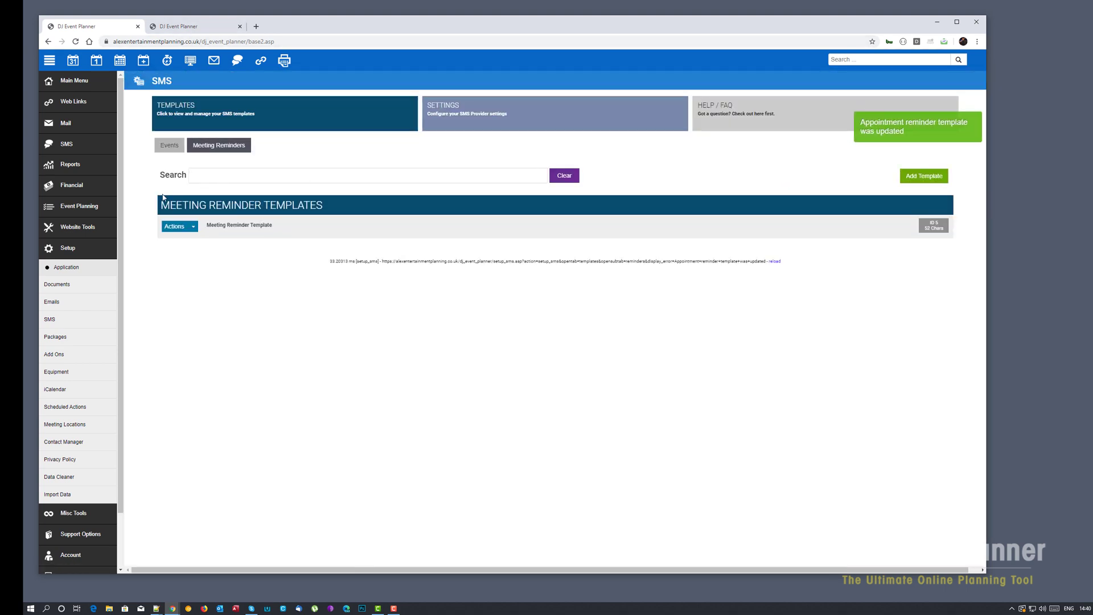
- Open Test With Time on the 22nd and confirm SMS Reminder #1 reads 12/22/2019 3:00 PM
{"action": "left_click", "coordinate": [74, 61]}
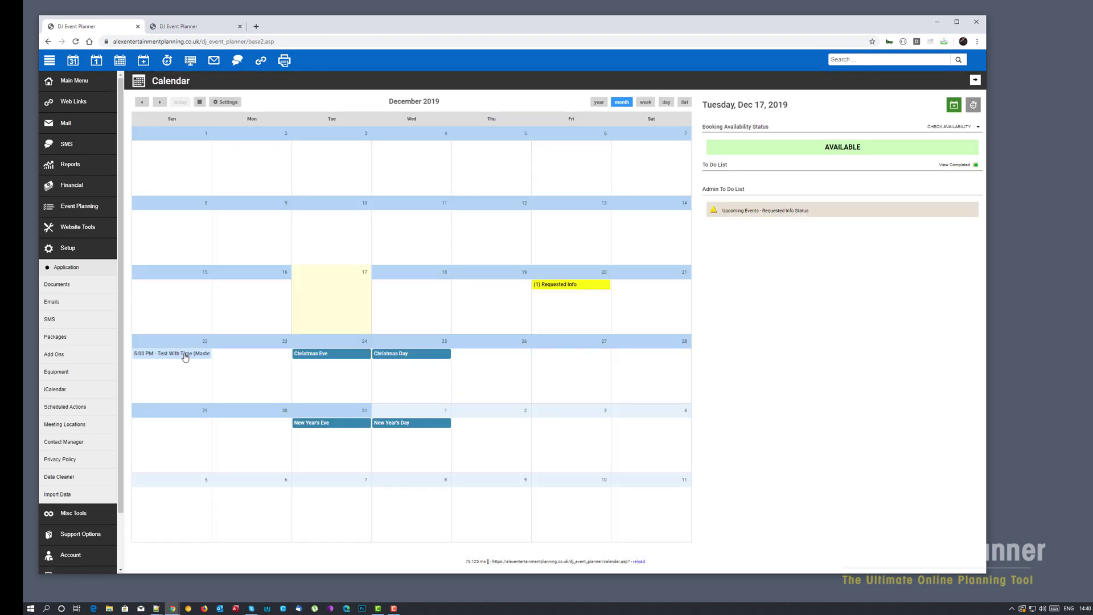
{"action": "left_click", "coordinate": [188, 356]}
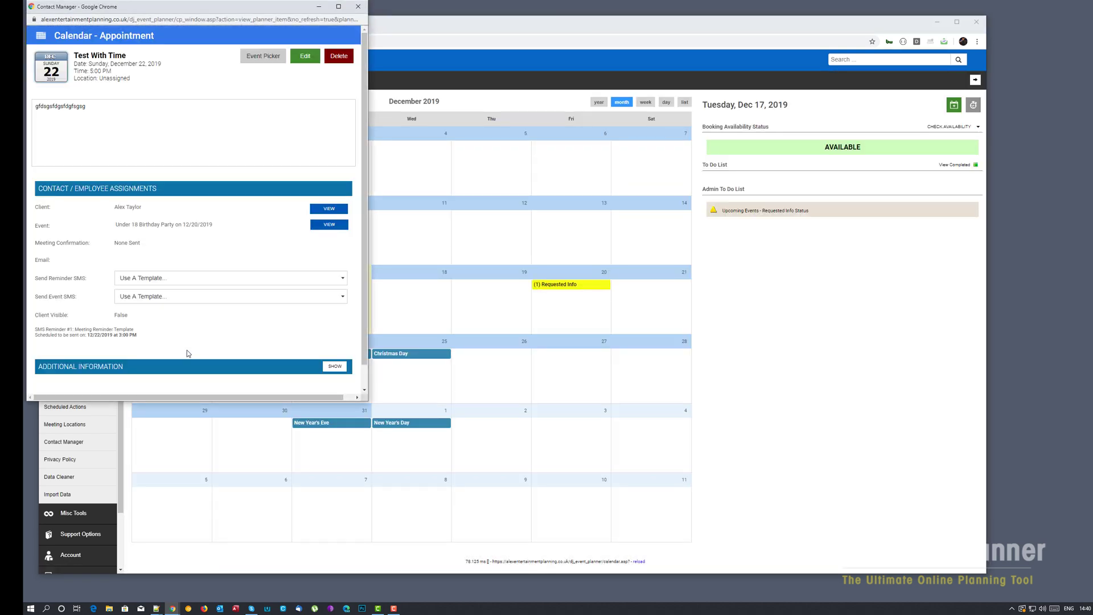
{"action": "left_click_drag", "start_coordinate": [227, 7], "coordinate": [592, 57]}
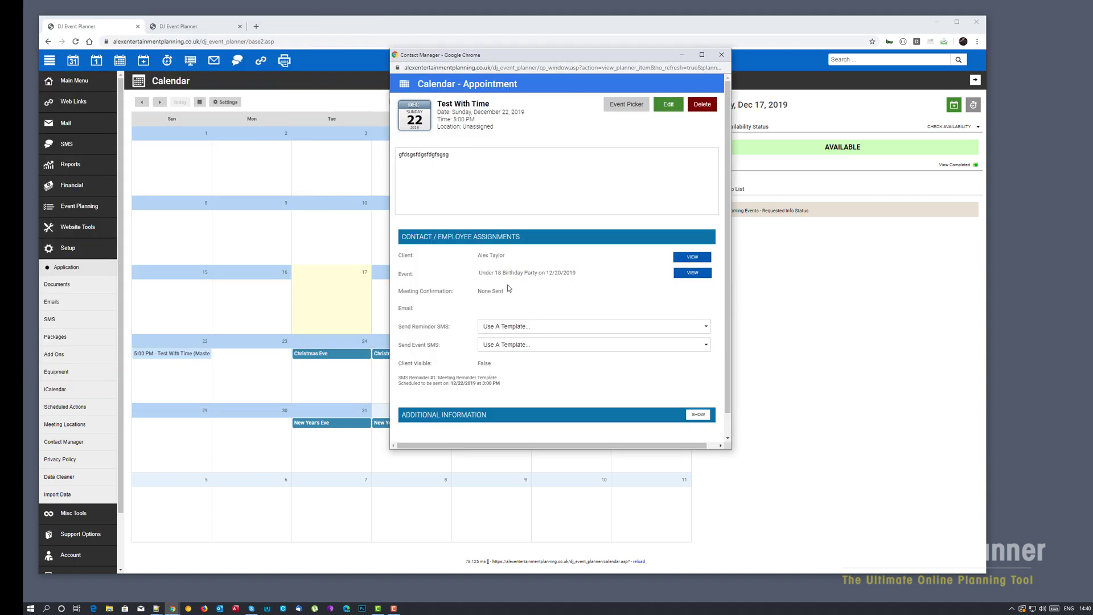
{"action": "left_click_drag", "start_coordinate": [503, 384], "coordinate": [444, 385]}
{"action": "left_click", "coordinate": [432, 386]}
{"action": "triple_click", "coordinate": [452, 119]}
{"action": "left_click", "coordinate": [423, 378]}
{"action": "left_click_drag", "start_coordinate": [399, 383], "coordinate": [509, 389]}
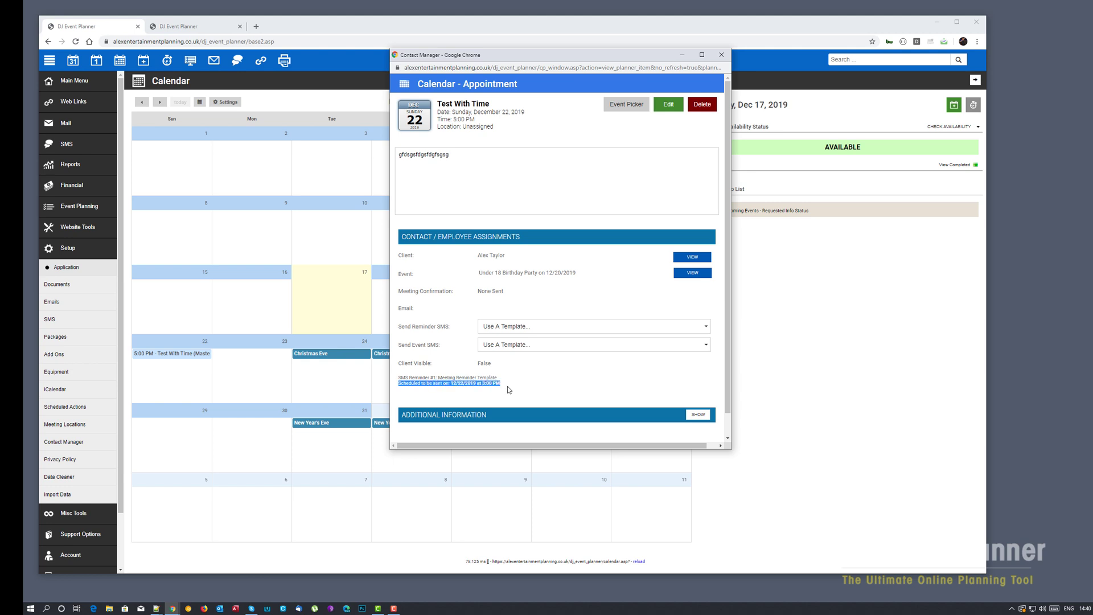
{"action": "left_click", "coordinate": [492, 384]}
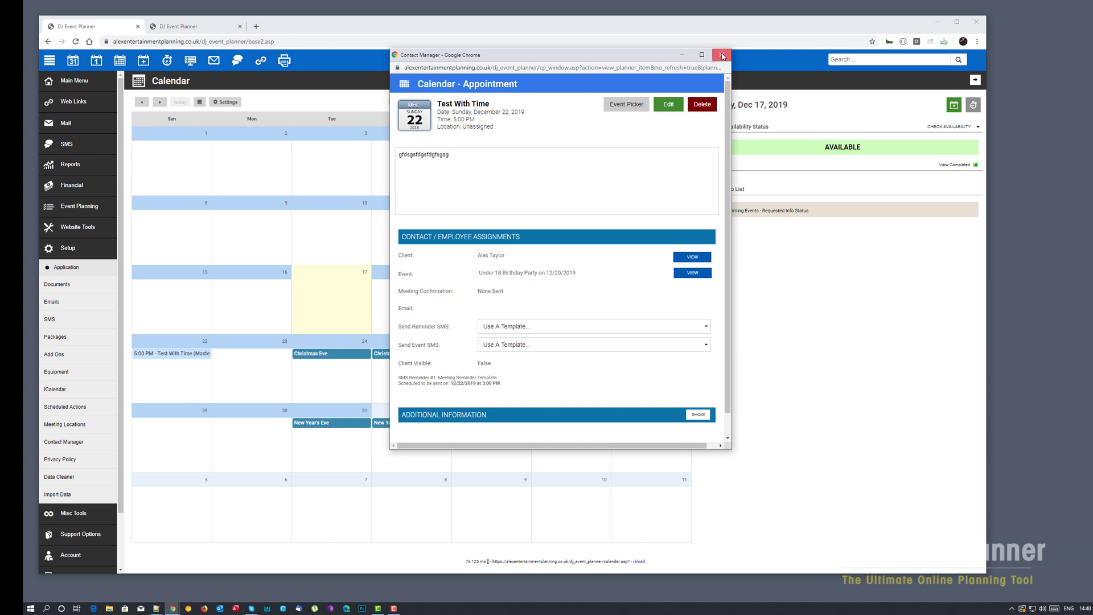
- Close the Contact Manager appointment window to return to the December 2019 calendar
{"action": "left_click", "coordinate": [722, 55]}
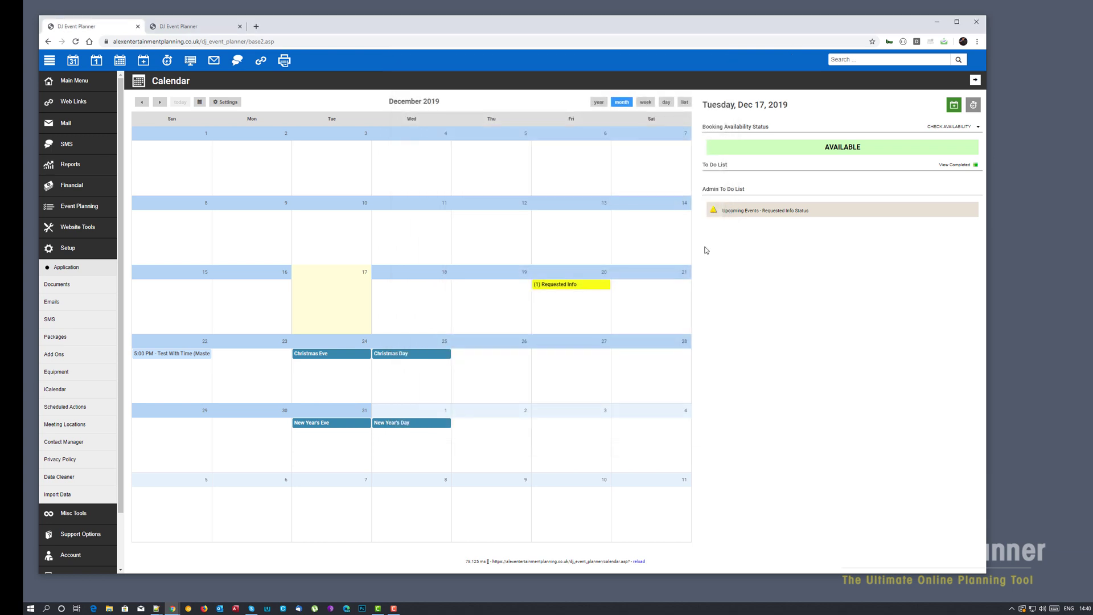